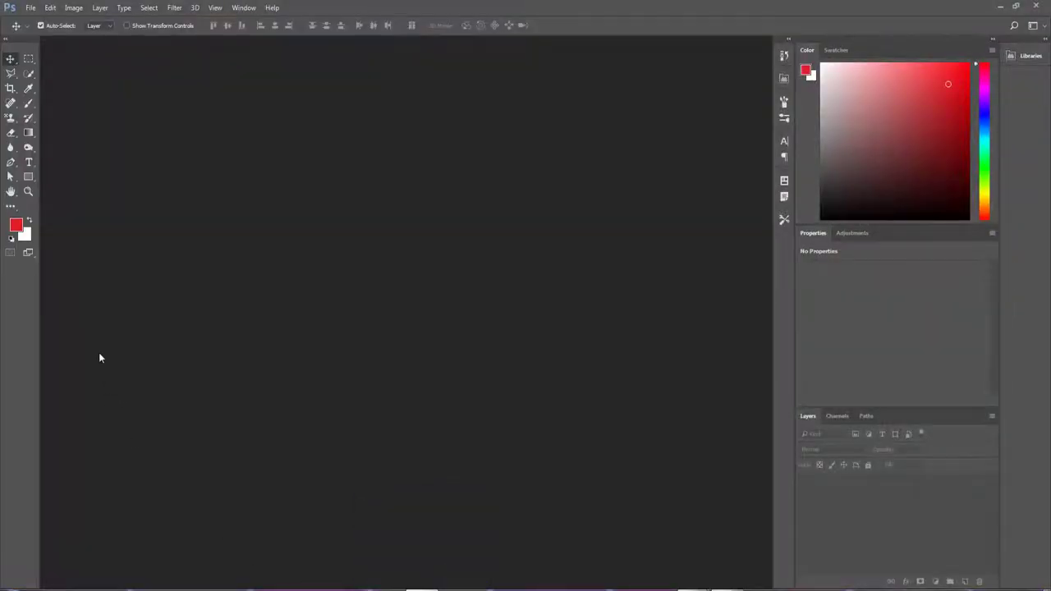
Open the File menu and point at New to begin a fresh document
click(28, 11)
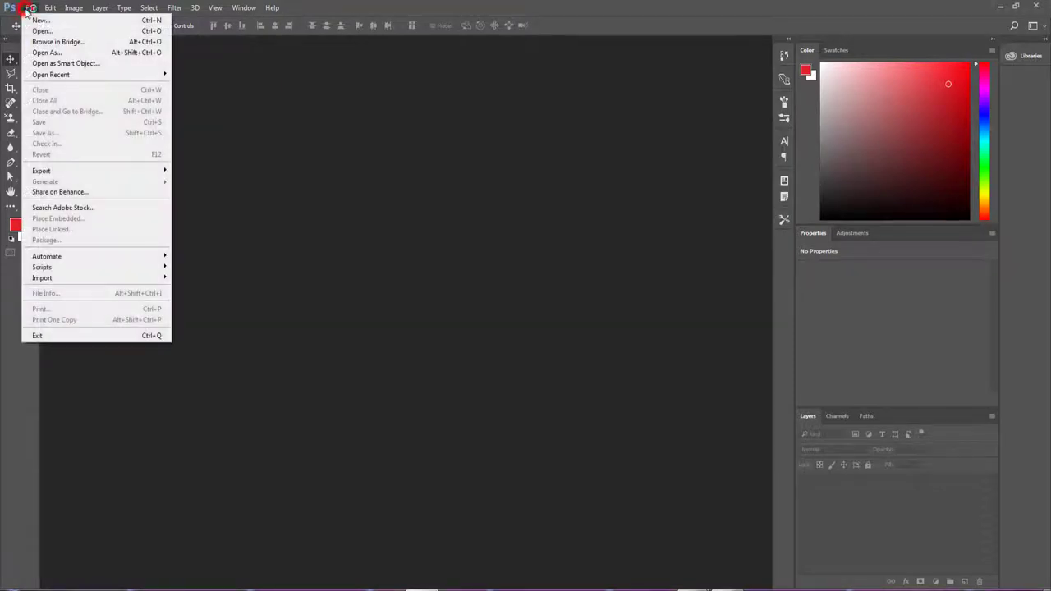
click(28, 11)
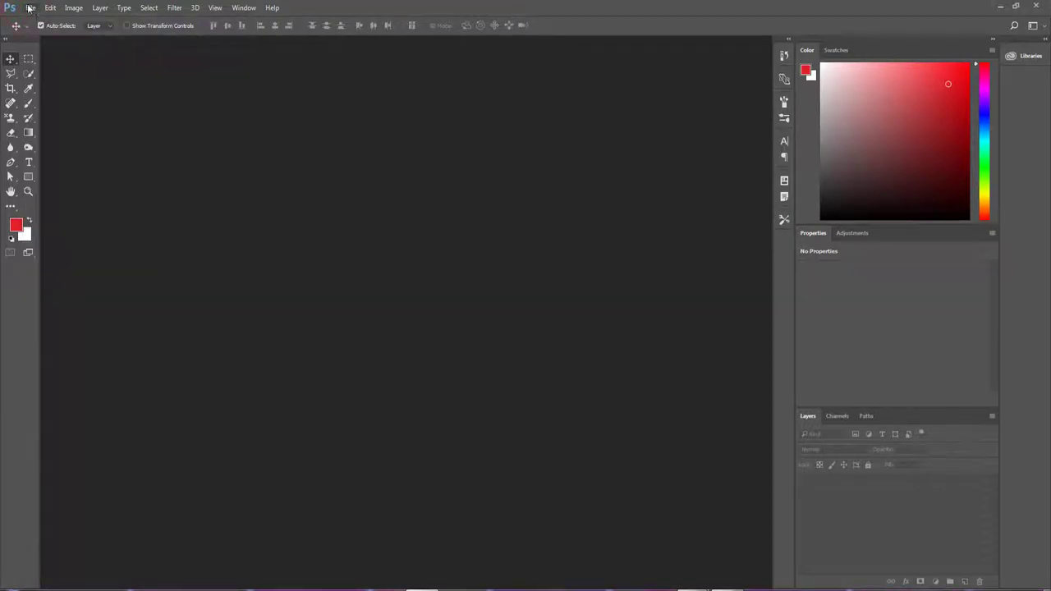
click(30, 9)
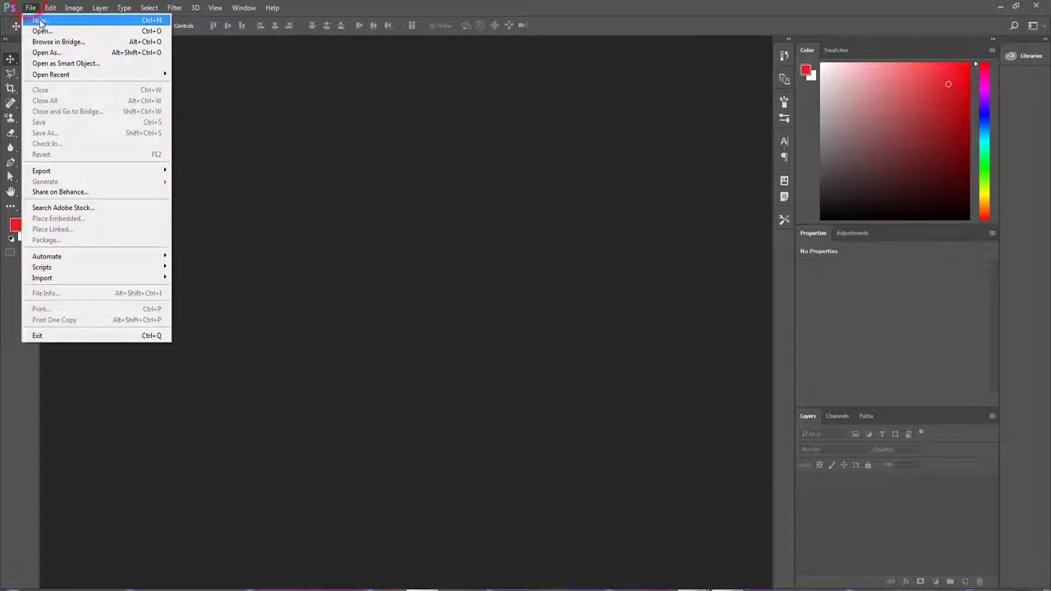
Create a blank A4 landscape document (297 × 210 mm, 300 ppi) from the Print presets
click(44, 23)
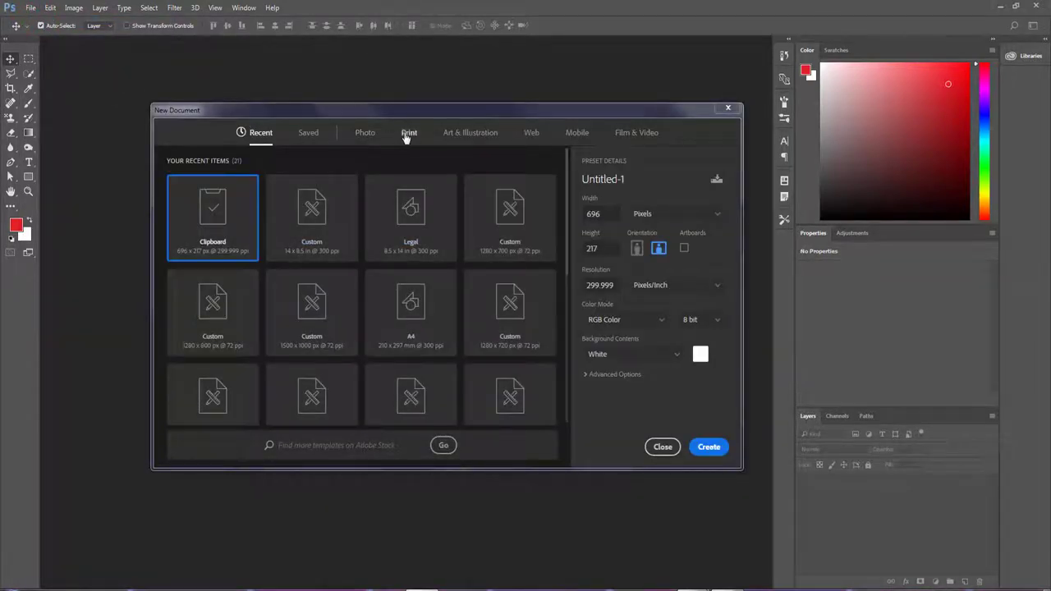
click(408, 133)
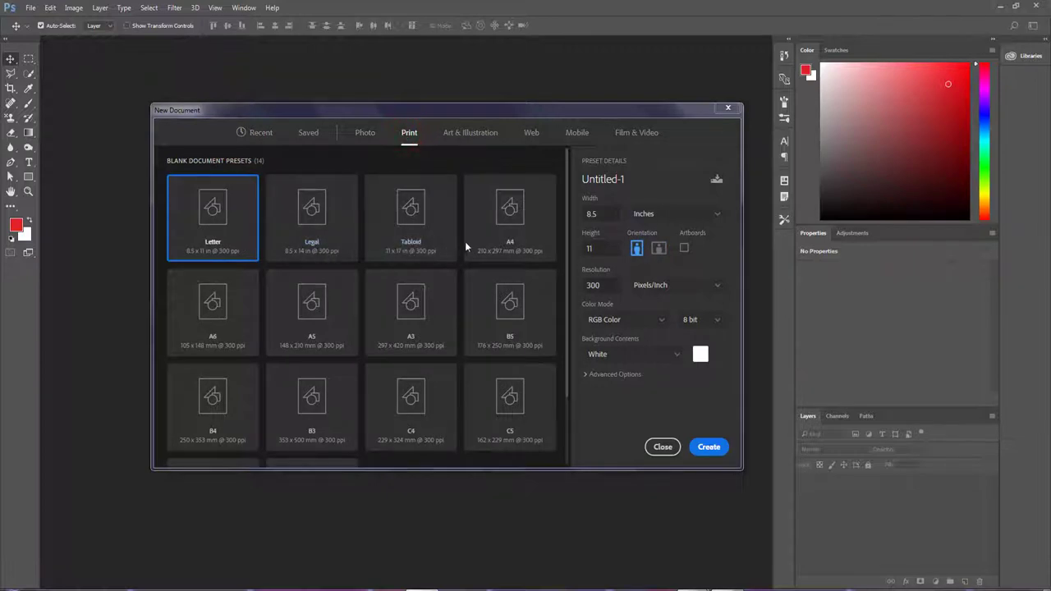
click(505, 232)
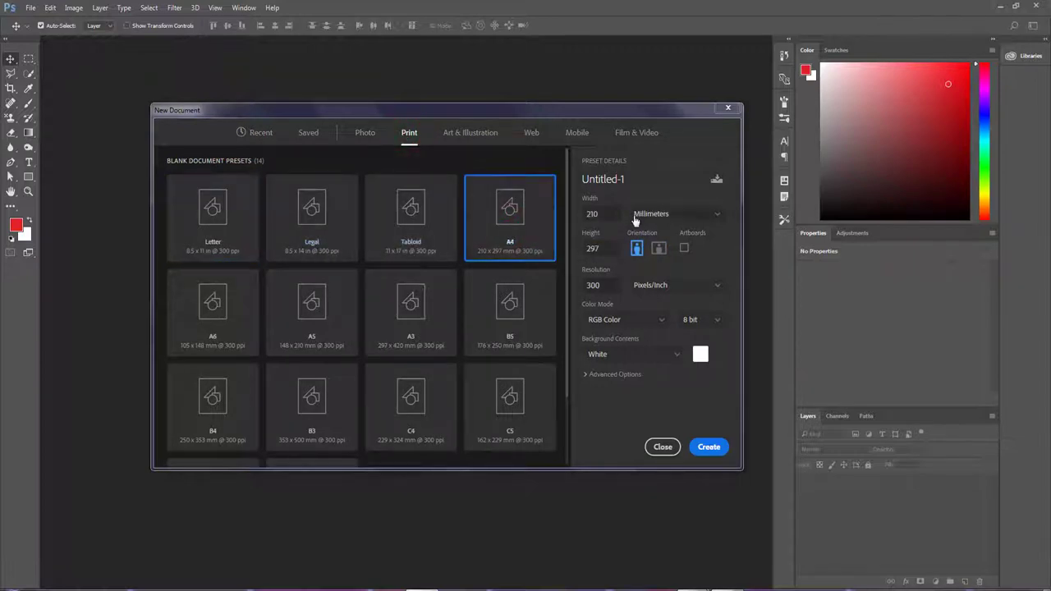
click(660, 250)
click(709, 448)
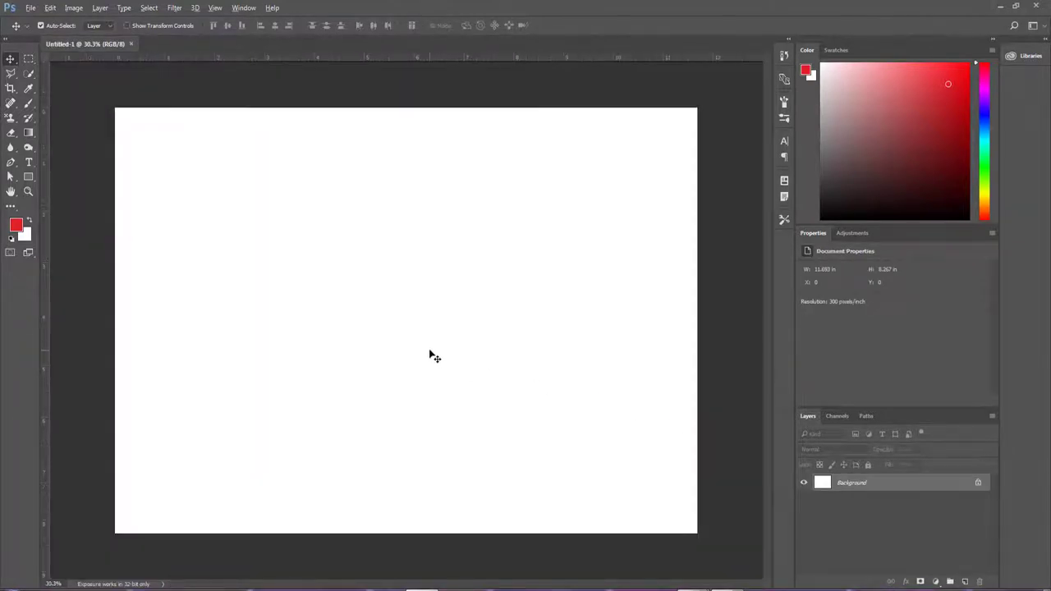
Draw a small red rectangle near the page's top-left with the Rectangle tool
scroll(430, 354, down, 1)
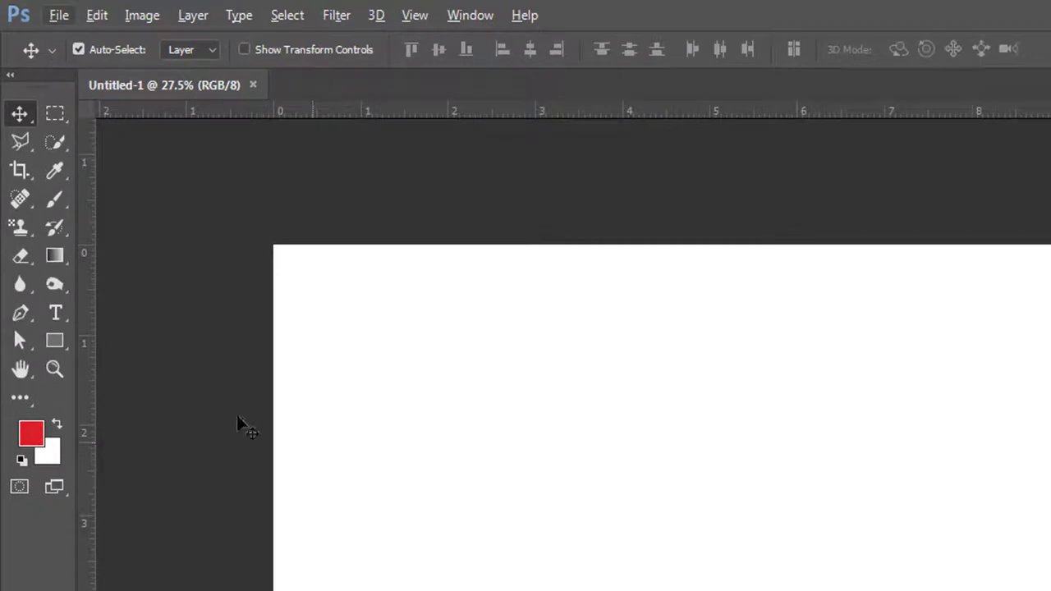
click(47, 344)
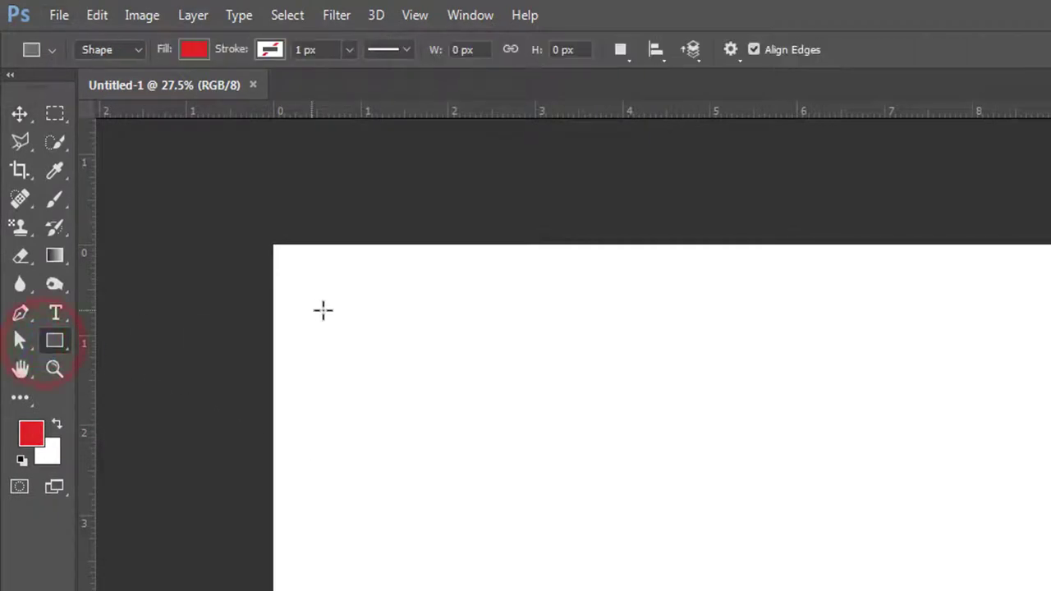
scroll(160, 156, up, 1)
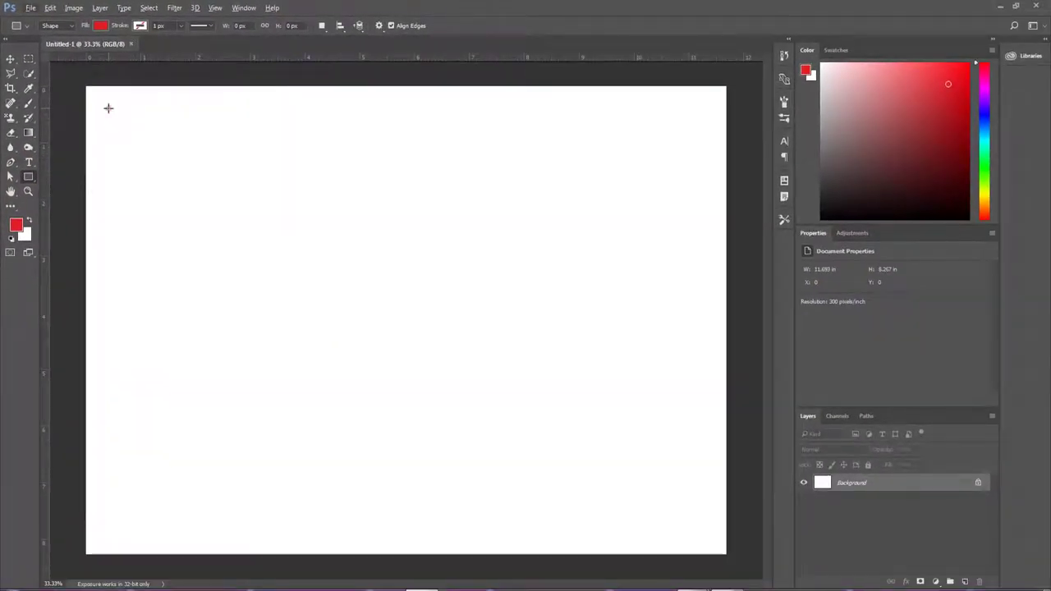
drag(108, 108, 138, 114)
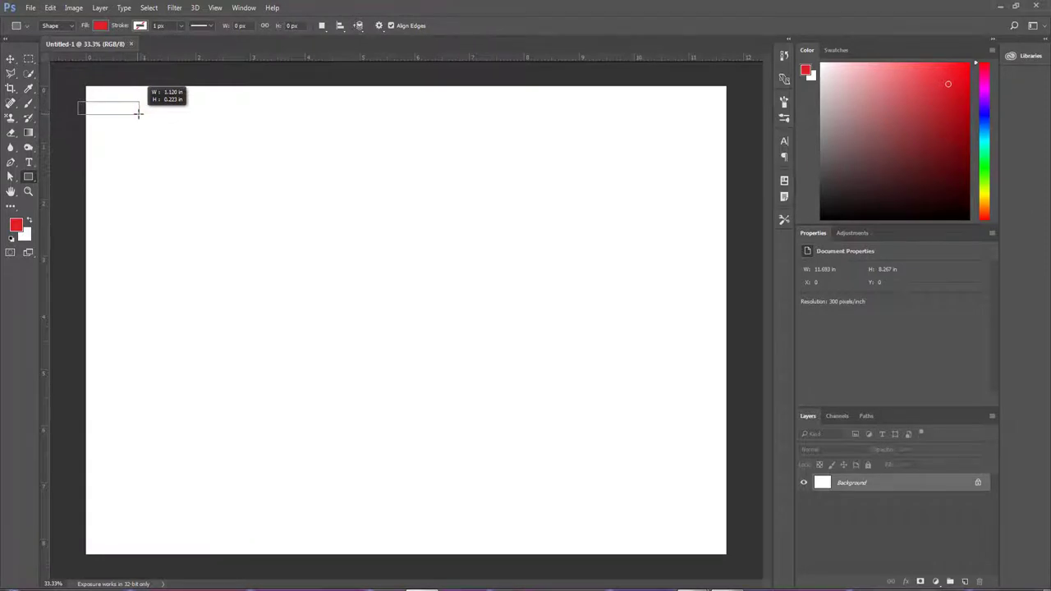
drag(138, 113, 119, 110)
Position the 354 × 103 px red rectangle near the top-left corner of the page
click(11, 59)
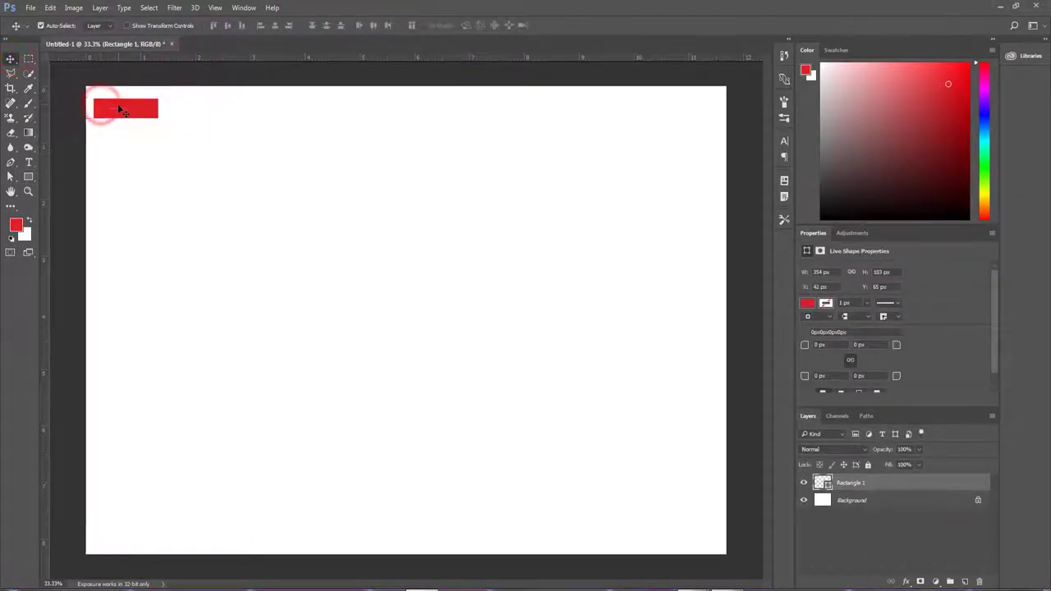
scroll(103, 107, up, 1)
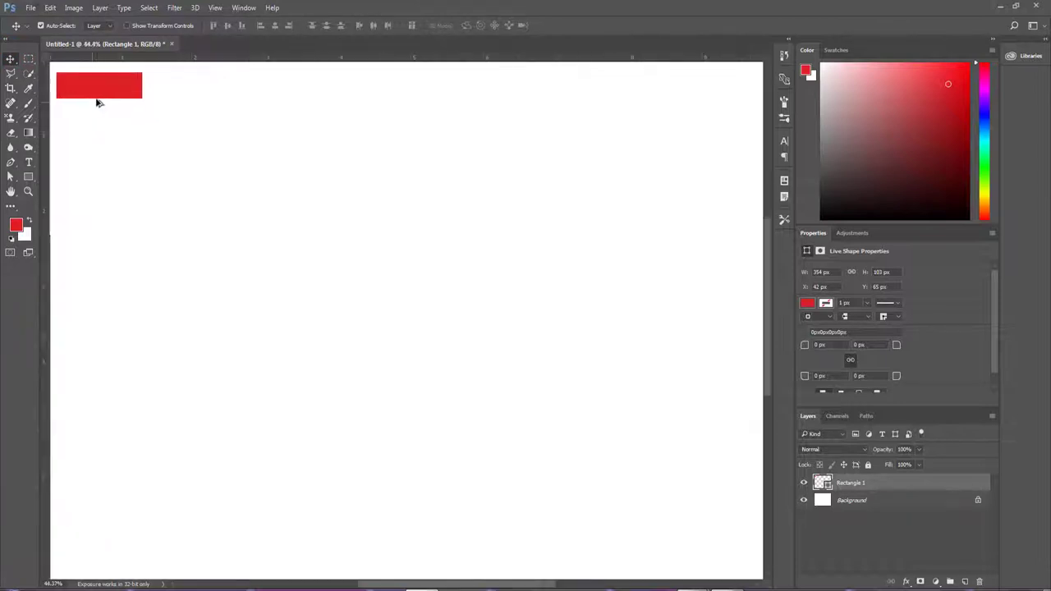
drag(110, 134, 241, 227)
scroll(222, 185, up, 2)
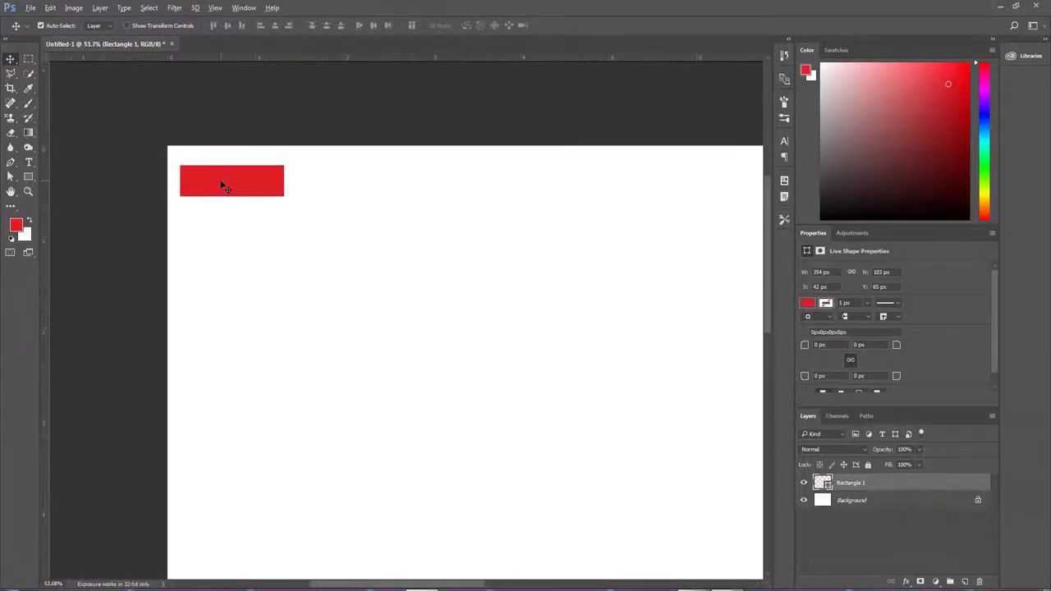
scroll(222, 185, up, 1)
drag(221, 182, 221, 175)
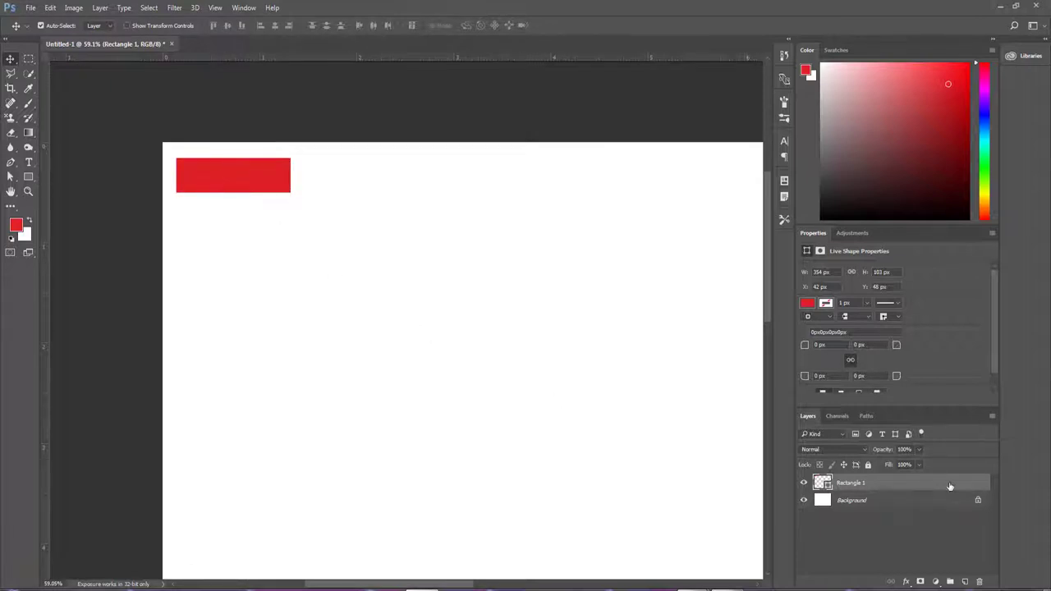
Change the rectangle's fill colour to dark red #990000
double_click(822, 483)
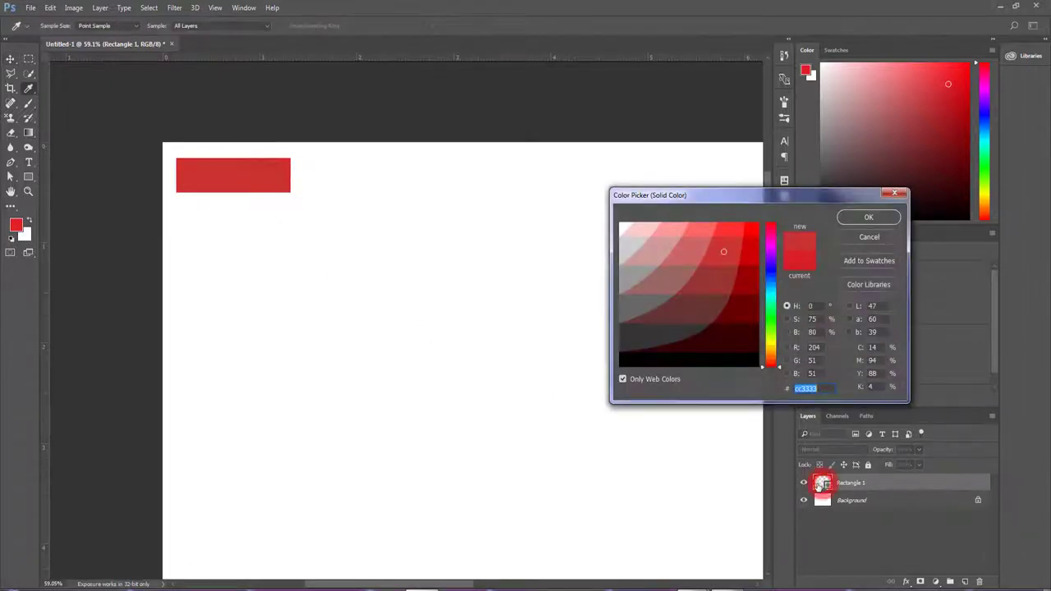
click(749, 284)
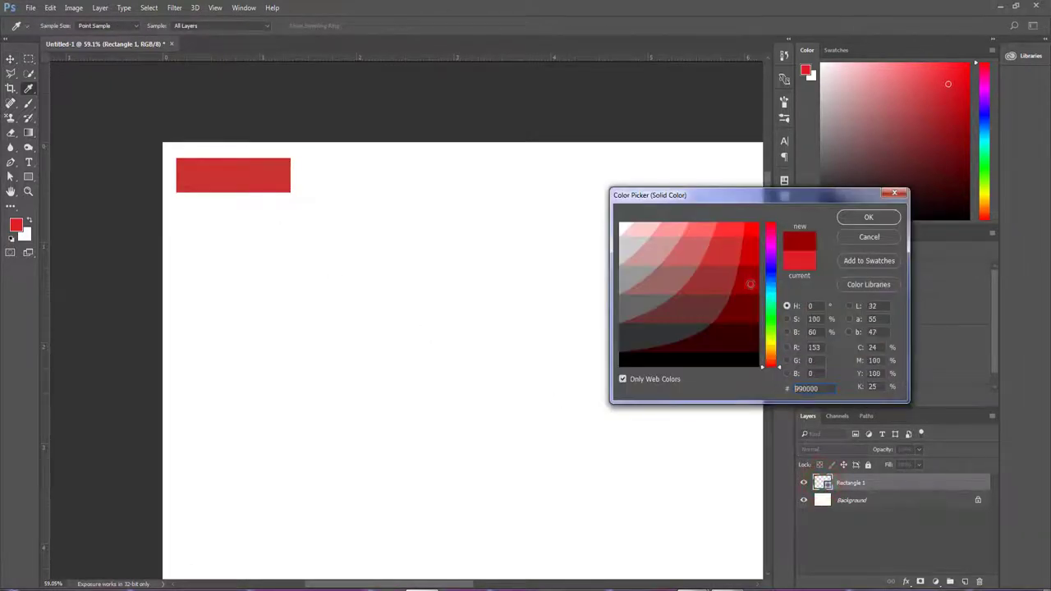
click(868, 216)
Add a textured Bevel & Emboss with texture scale near 187, then enable Stroke
right_click(897, 485)
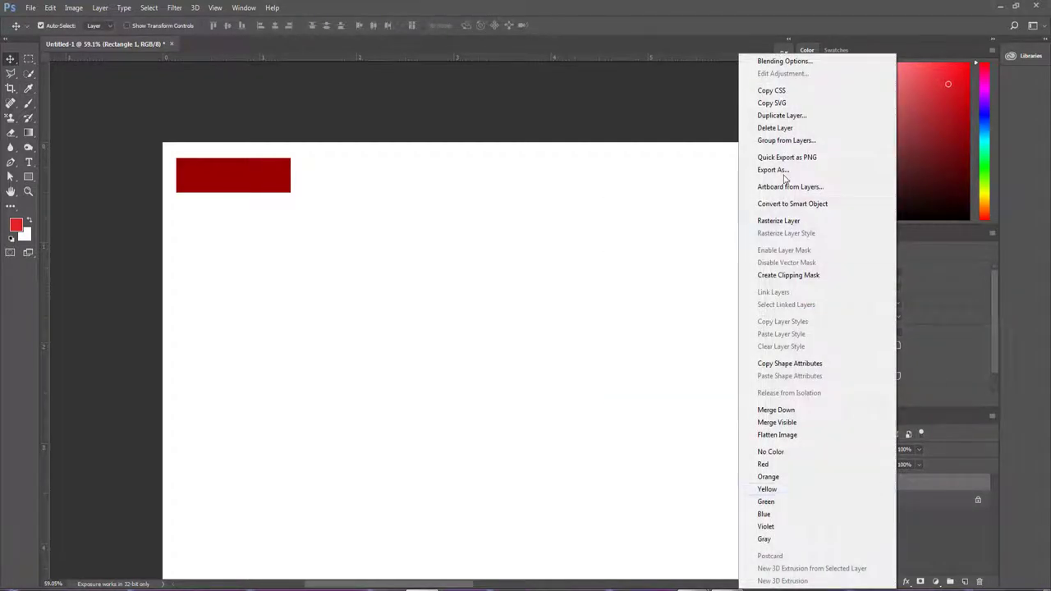
click(777, 62)
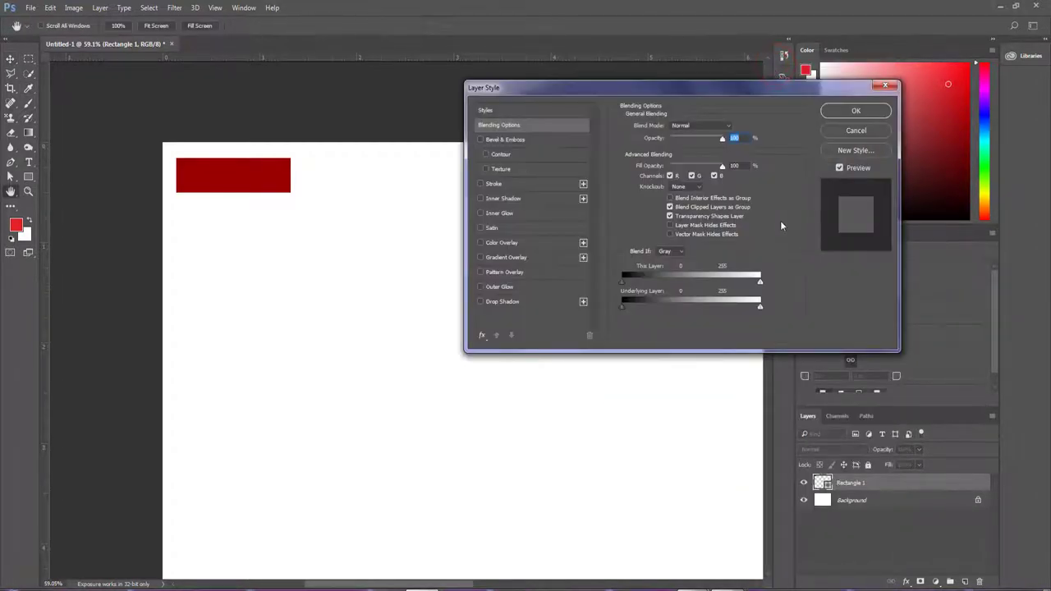
click(495, 169)
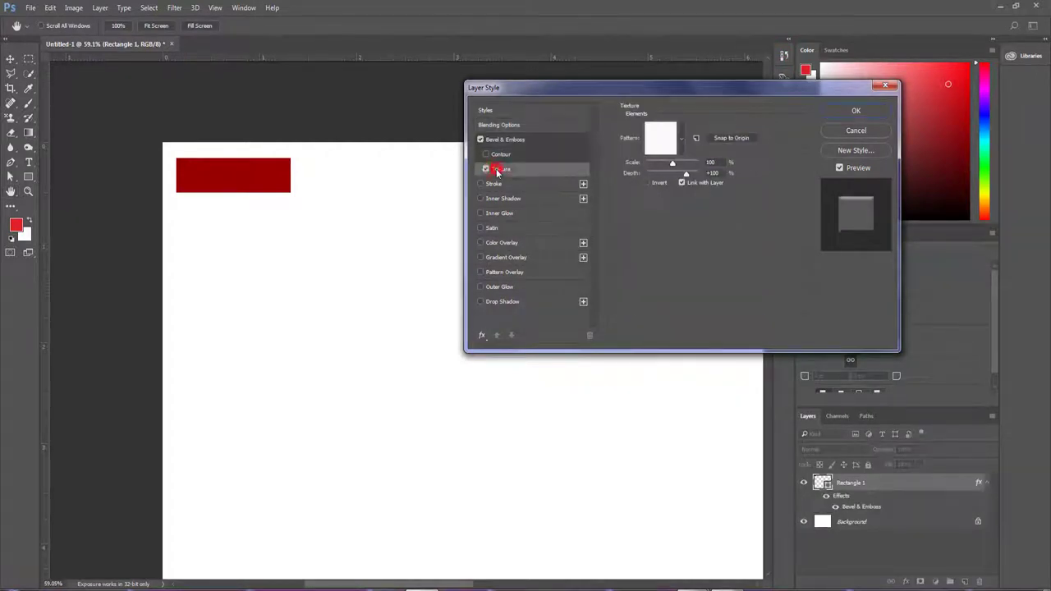
drag(671, 161, 677, 164)
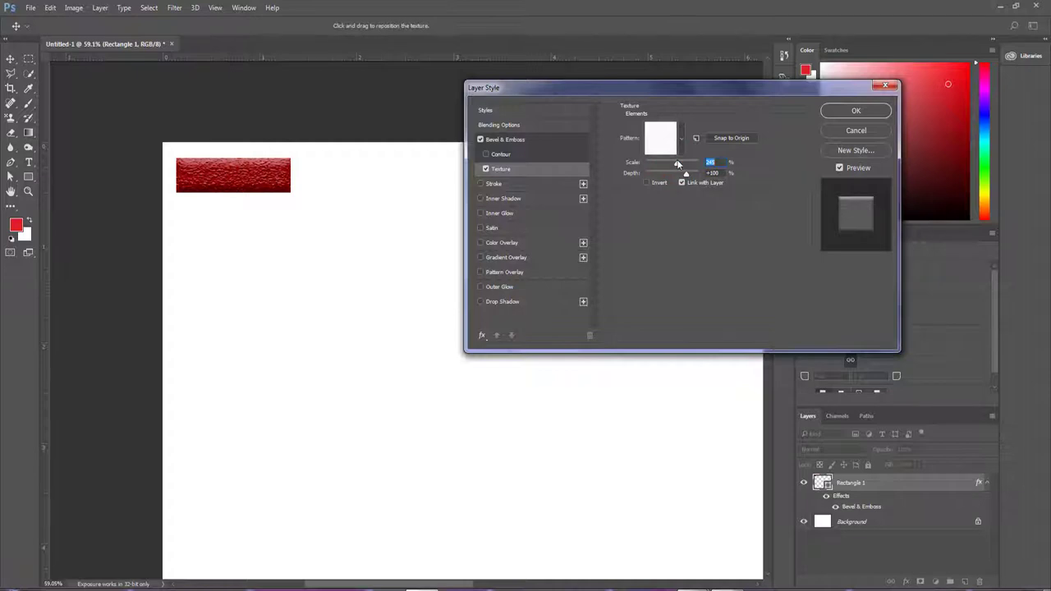
drag(676, 164, 675, 163)
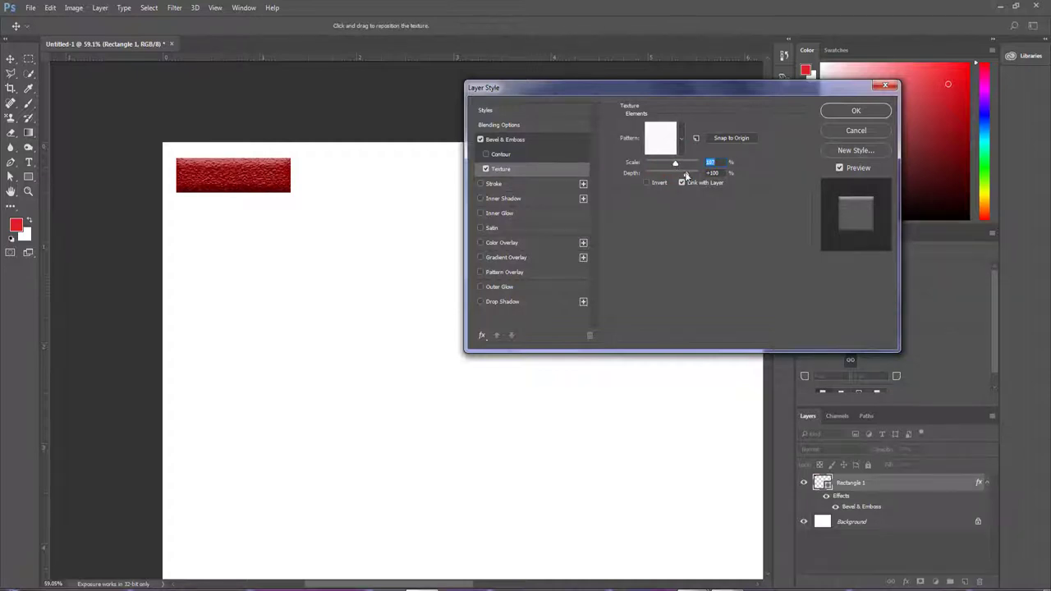
click(686, 176)
drag(676, 164, 678, 165)
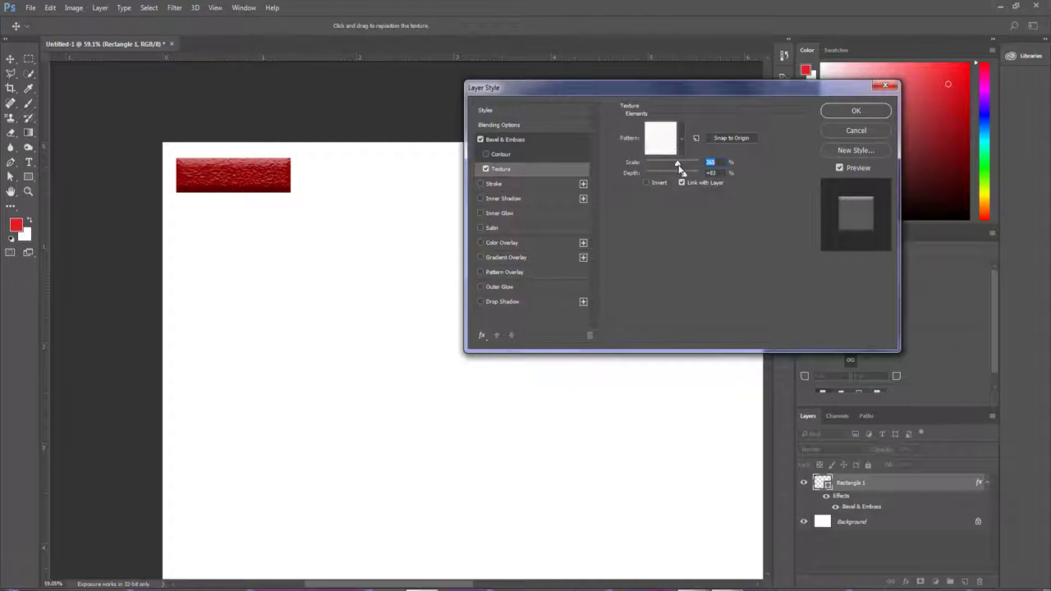
click(493, 186)
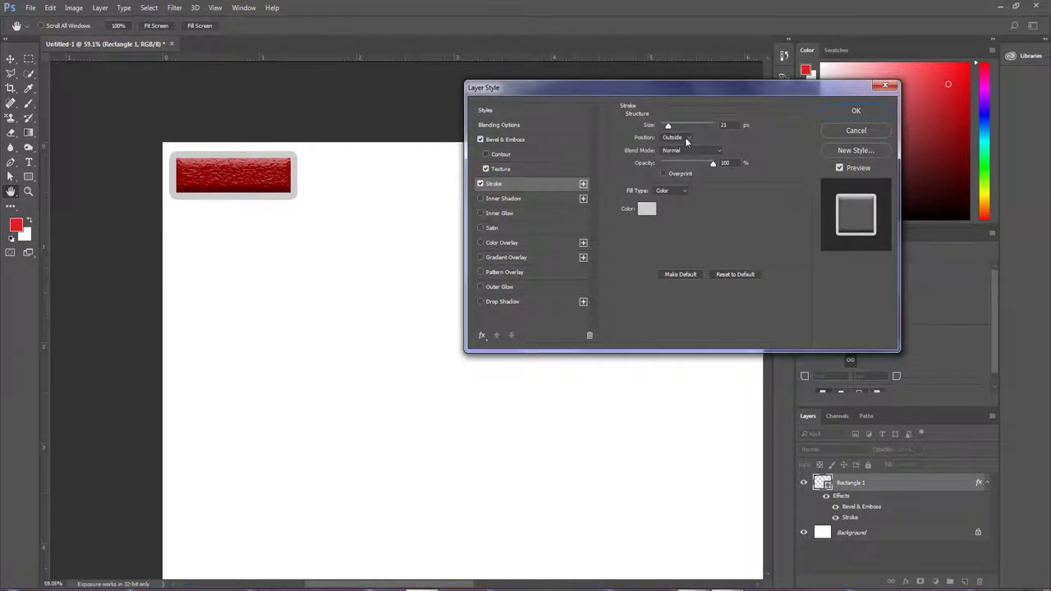
Make the outside stroke 7 px light grey #CCCCCC and apply the layer style
click(686, 139)
click(675, 138)
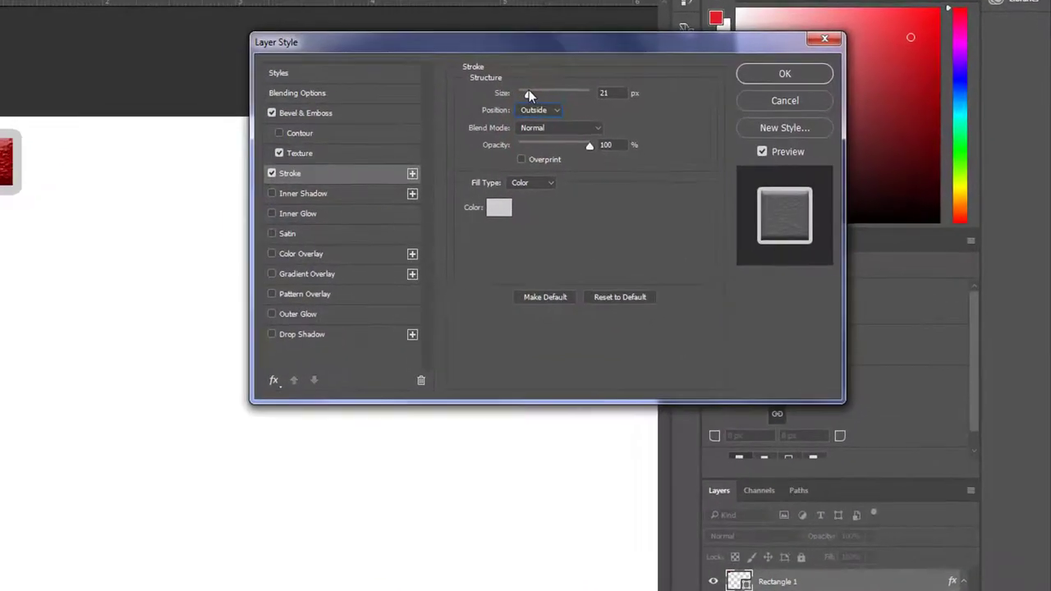
drag(517, 89, 511, 90)
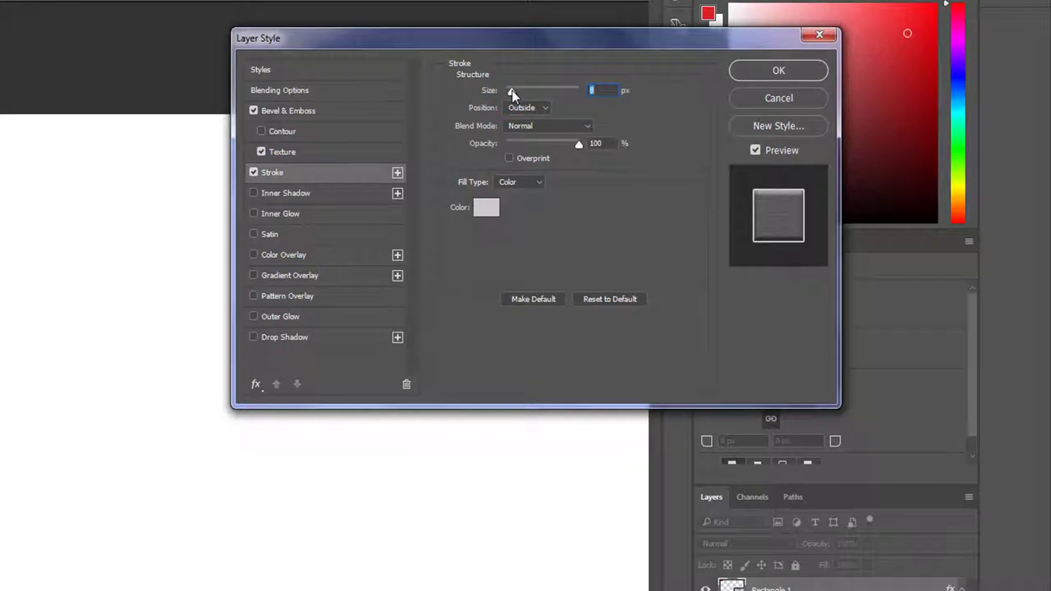
drag(511, 91, 509, 94)
click(486, 207)
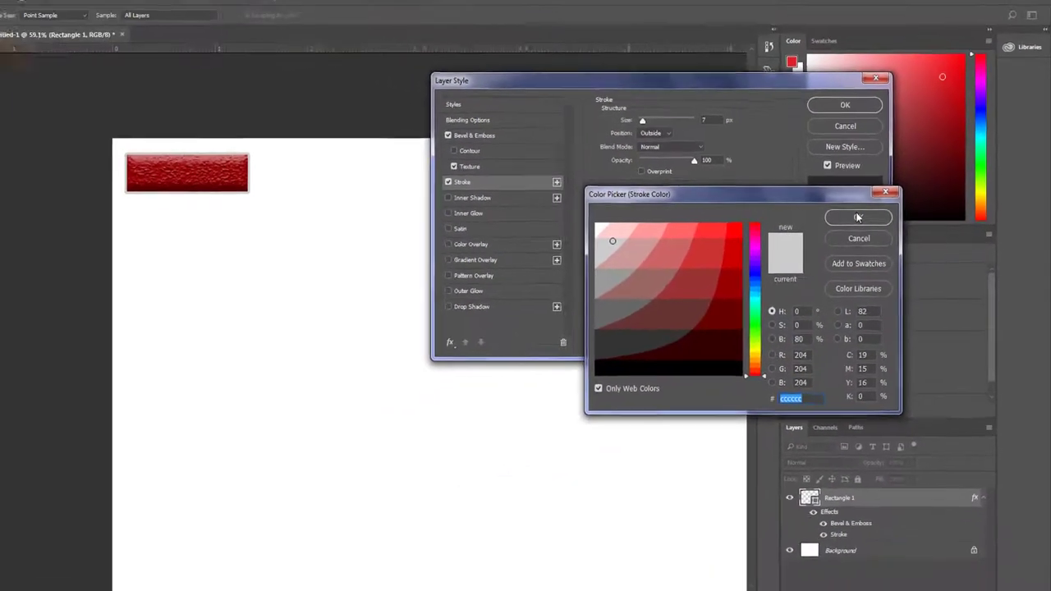
click(795, 218)
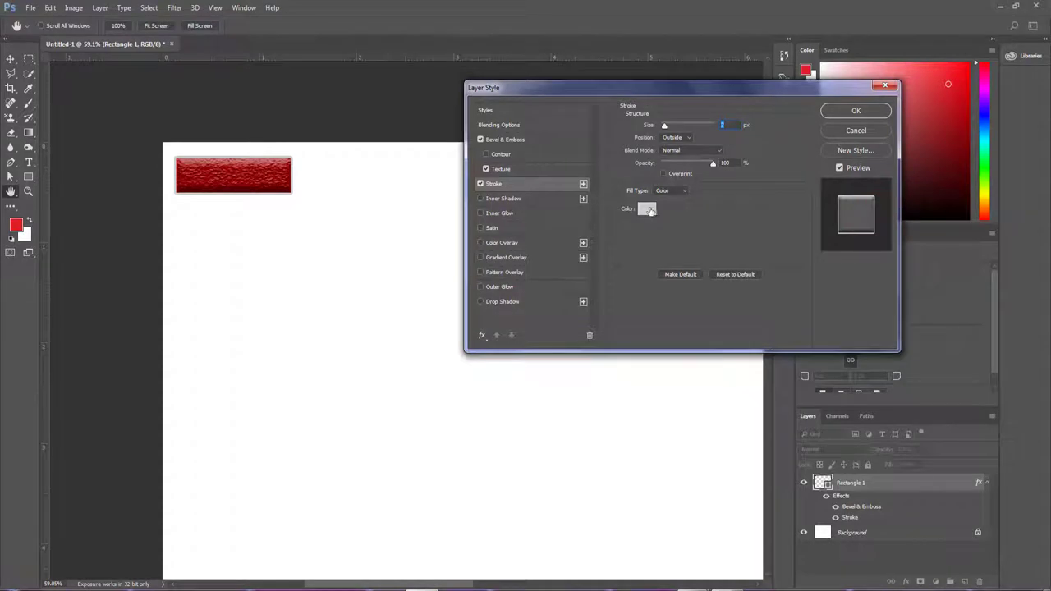
click(845, 114)
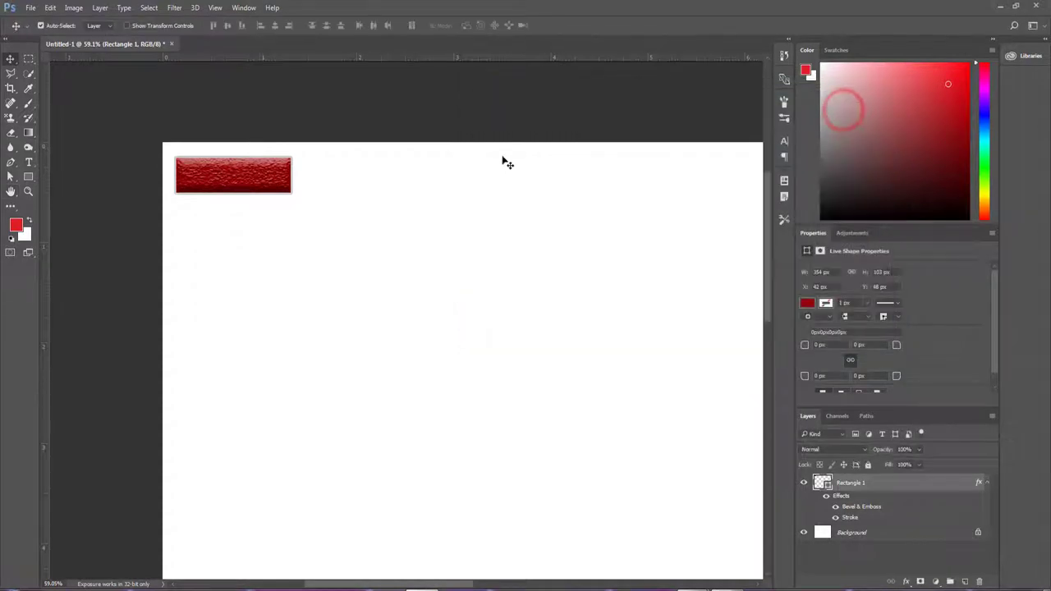
Add an empty layer and merge the styled brick shape down into it as pixels
scroll(267, 179, up, 1)
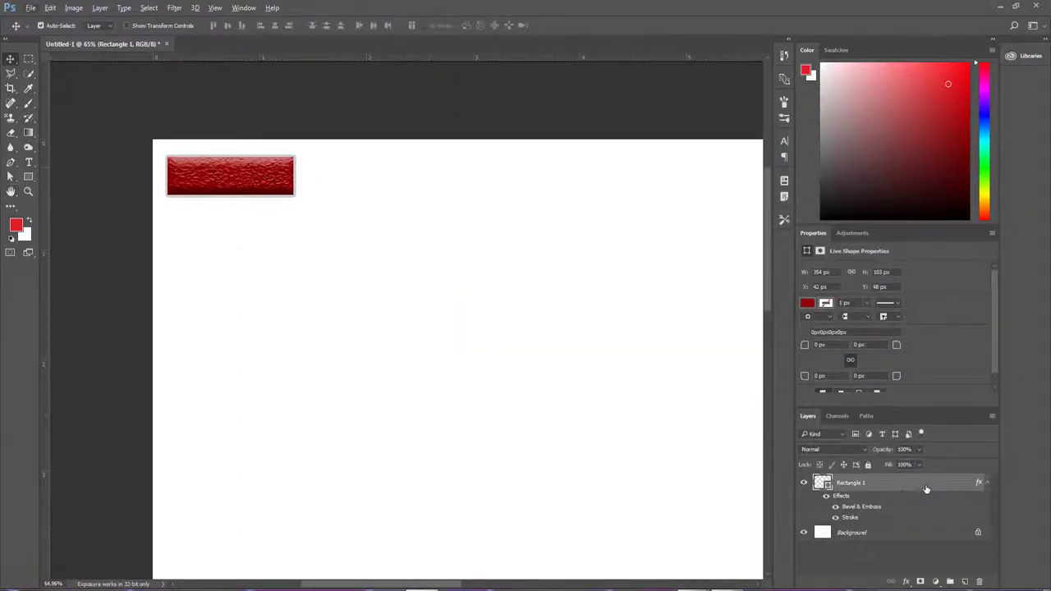
click(917, 531)
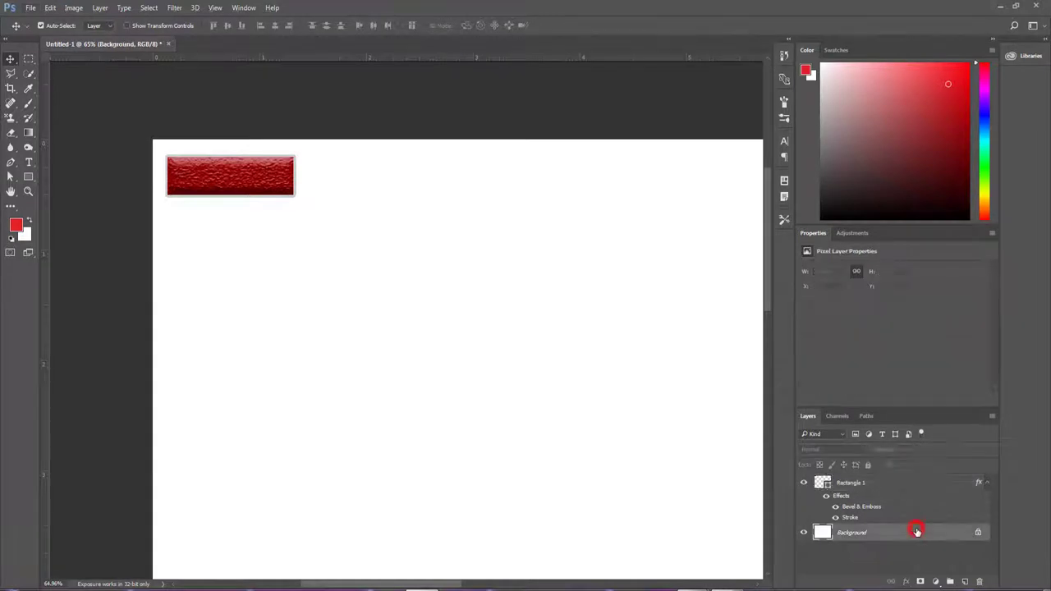
click(966, 581)
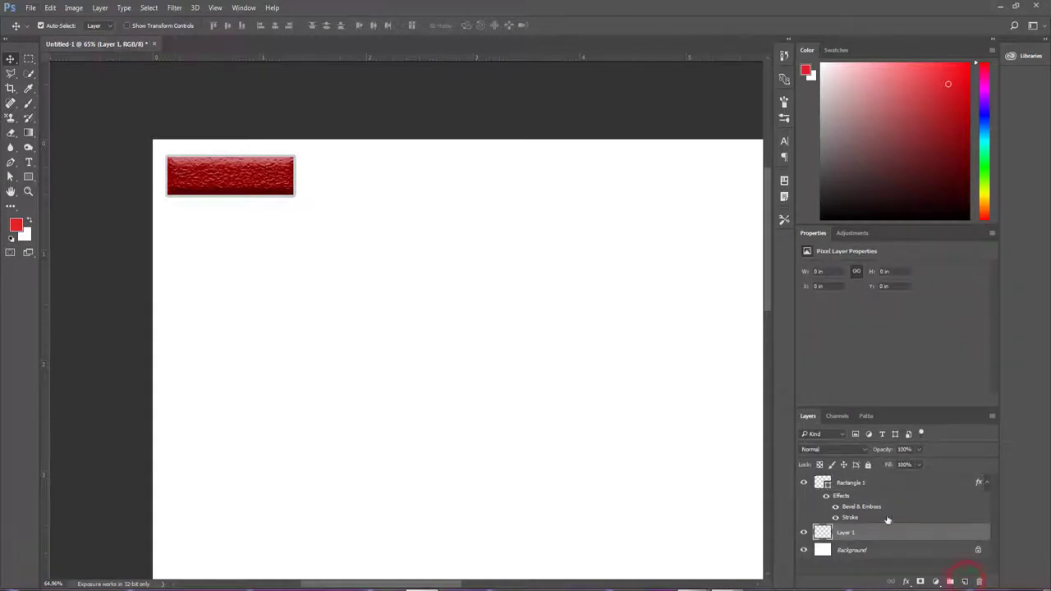
click(853, 484)
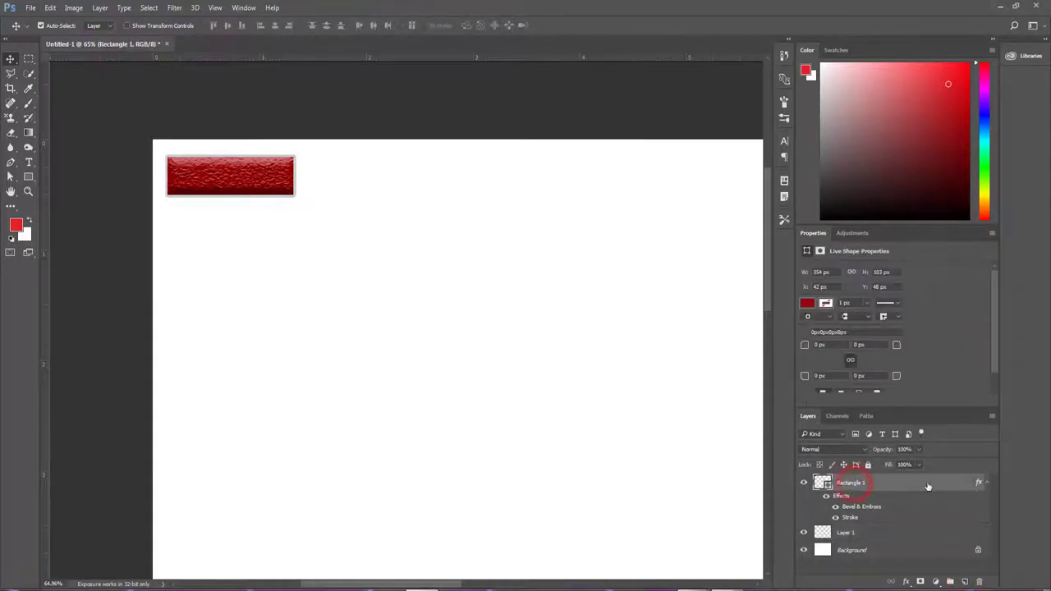
click(990, 418)
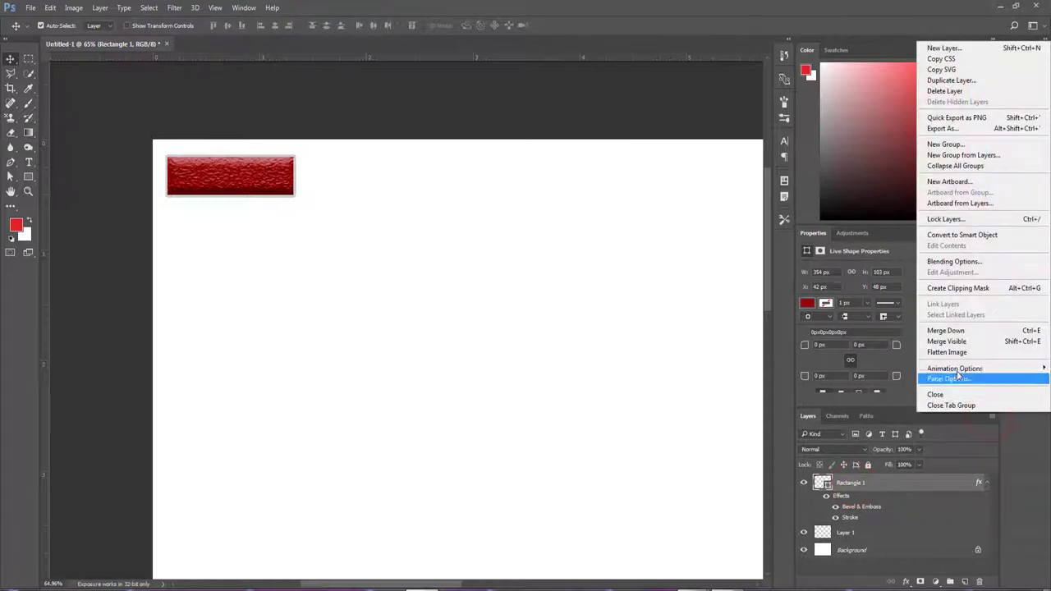
click(949, 330)
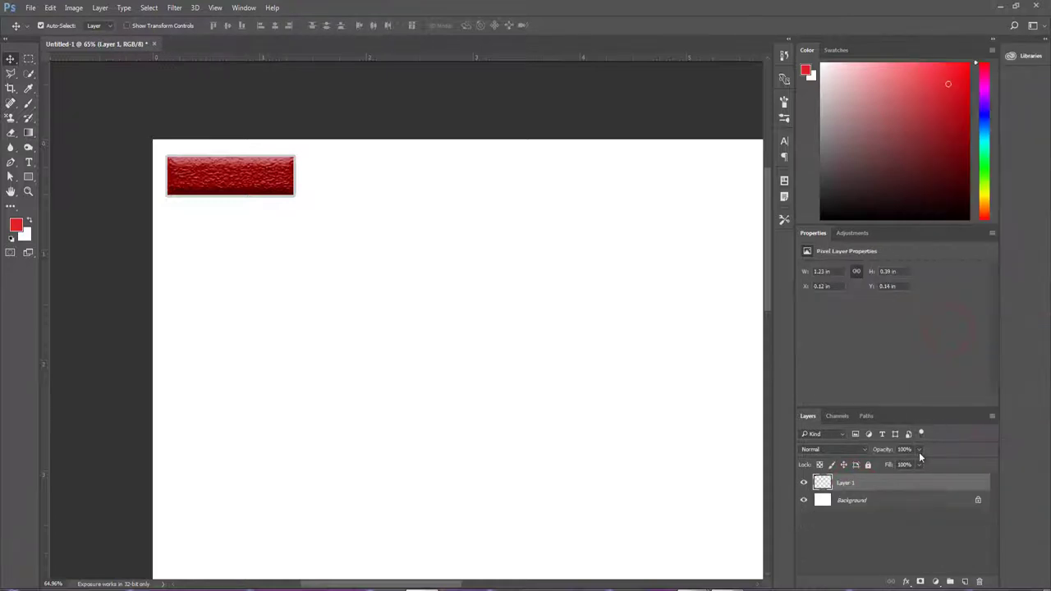
Select the brick's pixels, copy them, and paste a duplicate as Layer 2
ctrl+click(823, 483)
click(31, 8)
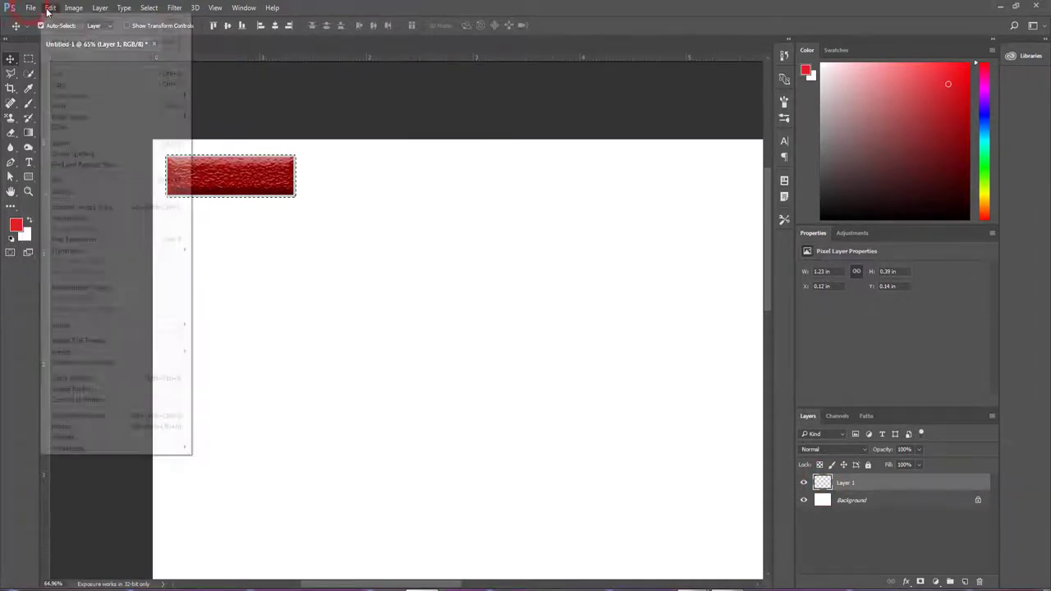
click(48, 9)
click(48, 8)
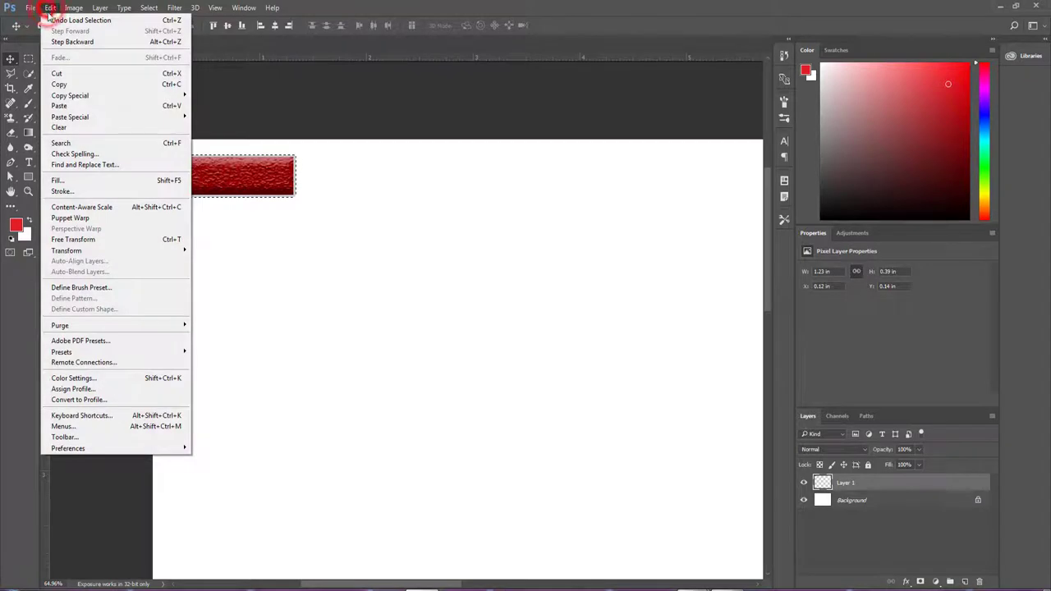
click(60, 86)
click(50, 8)
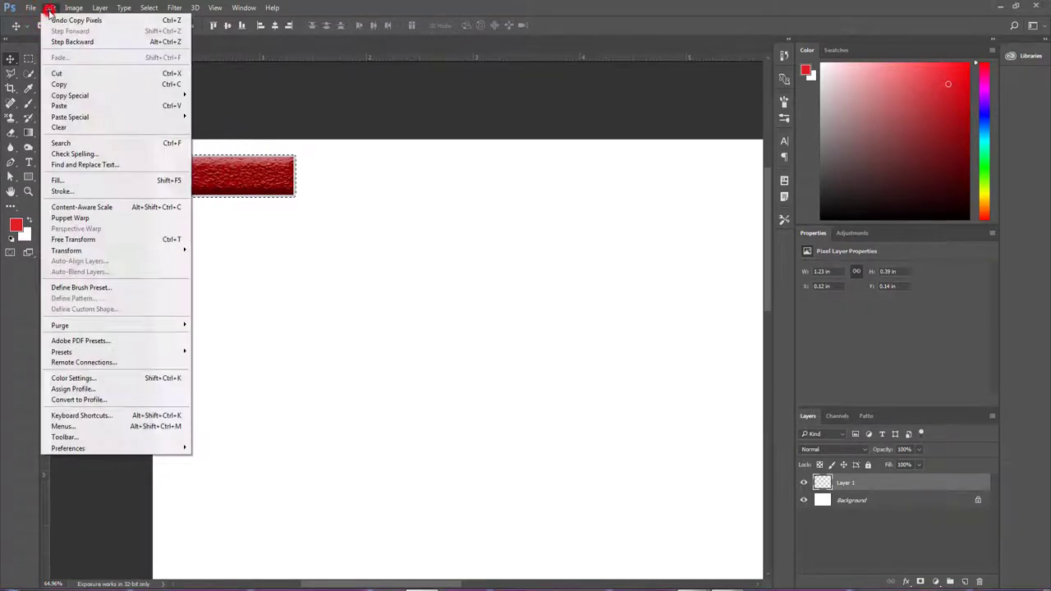
click(59, 105)
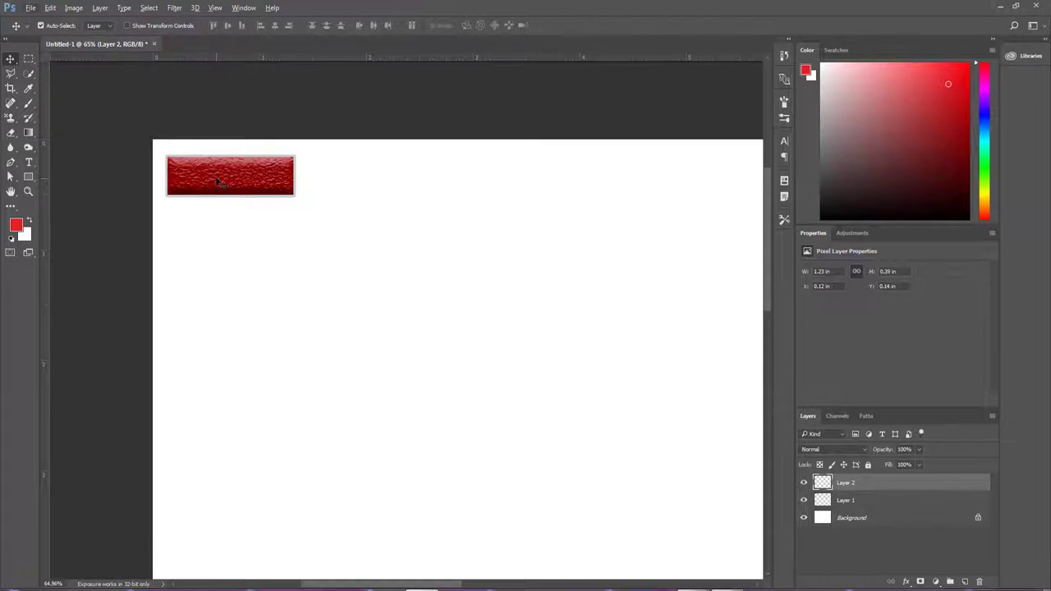
Move the Layer 2 brick just right of the first brick, leaving a narrow mortar gap
drag(218, 180, 351, 169)
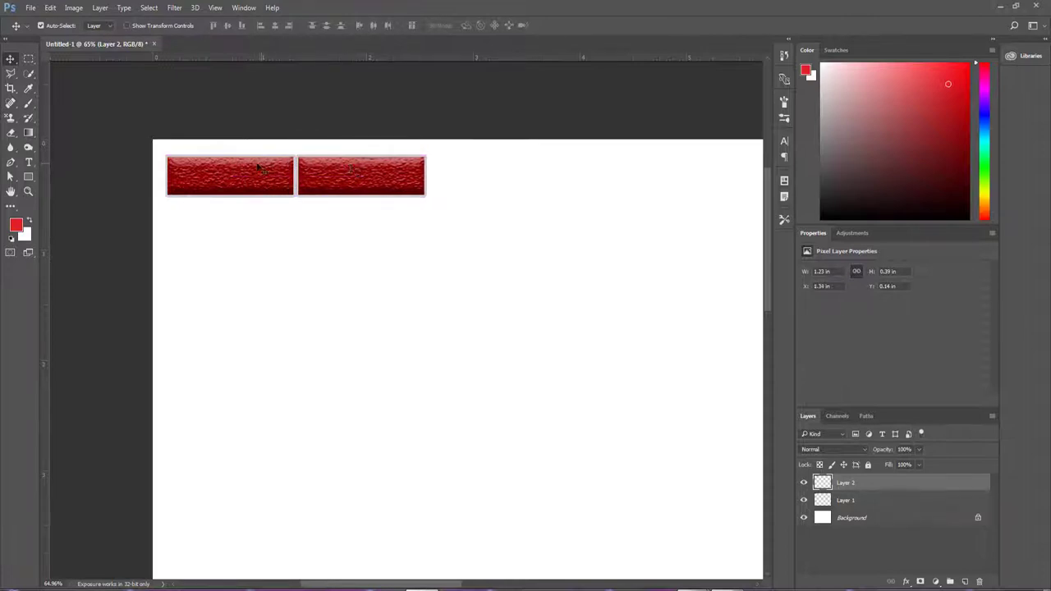
scroll(271, 168, up, 1)
scroll(296, 168, up, 2)
scroll(328, 171, up, 2)
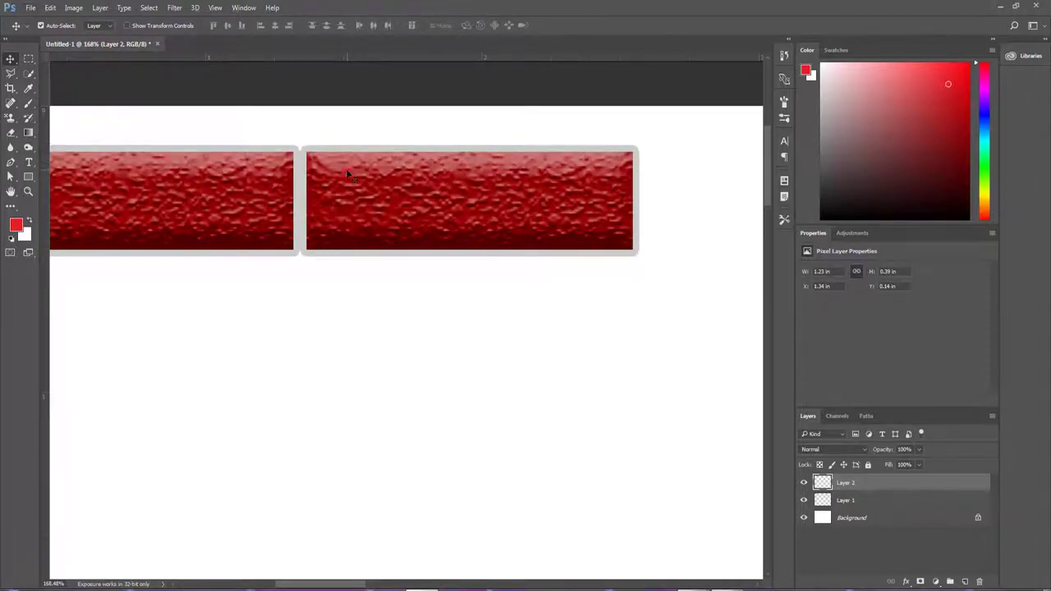
drag(346, 171, 339, 174)
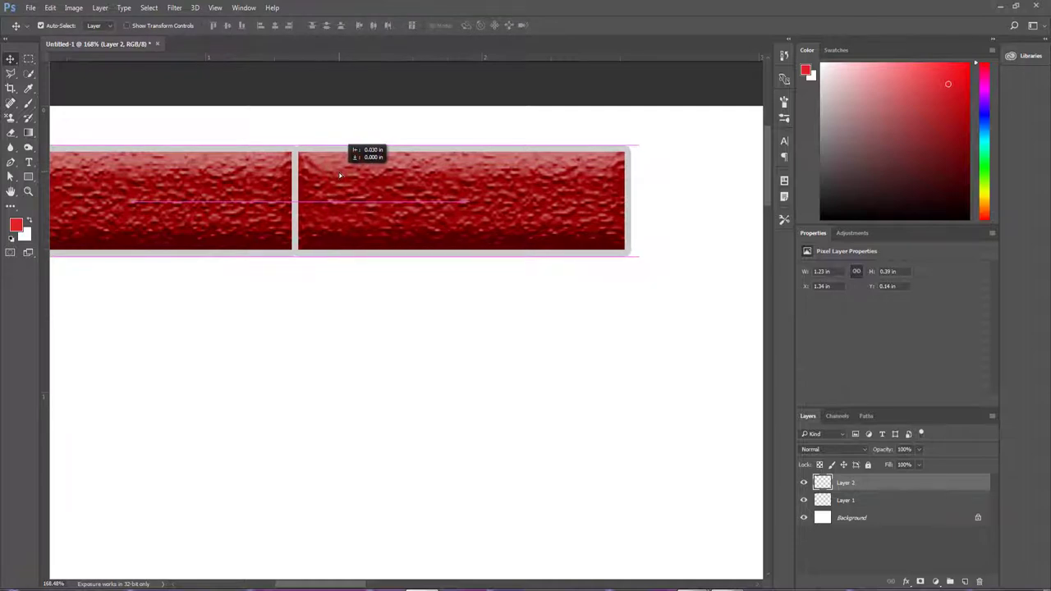
drag(340, 174, 337, 176)
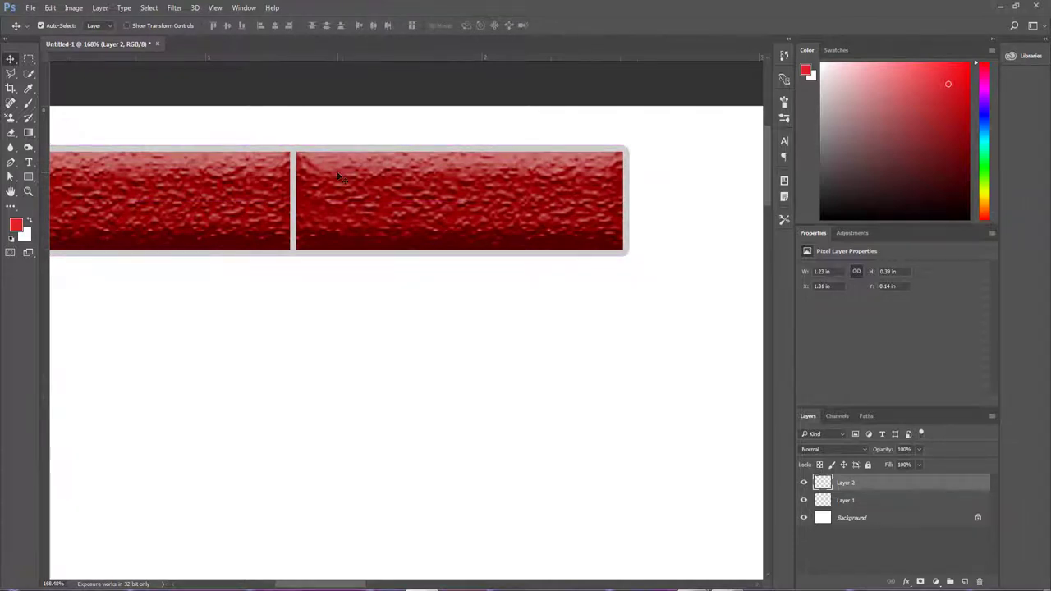
scroll(338, 176, down, 1)
scroll(337, 176, down, 1)
scroll(338, 176, down, 2)
scroll(338, 175, down, 1)
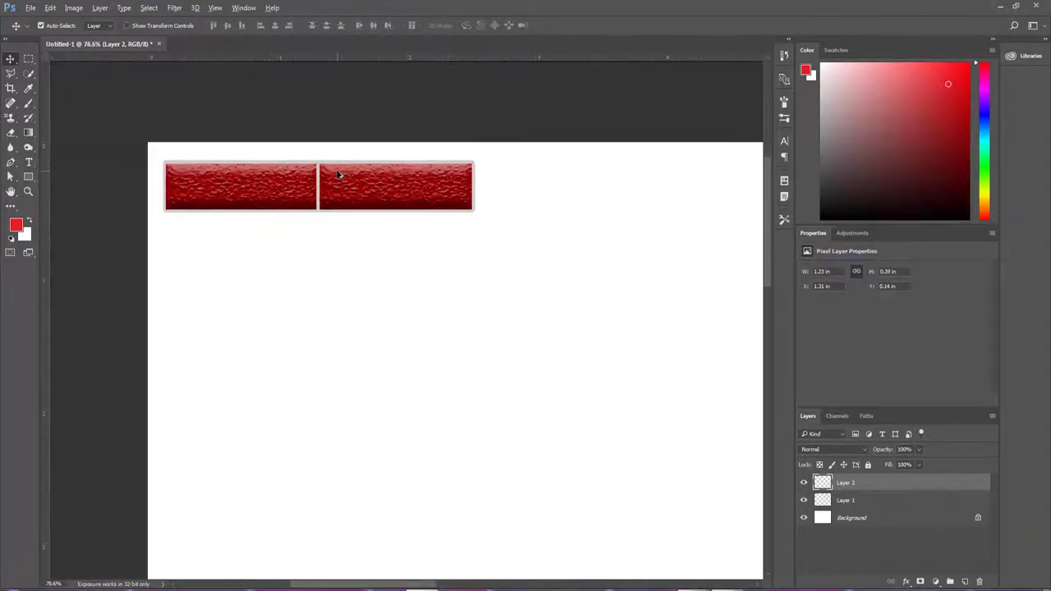
scroll(339, 175, down, 1)
Paste a third brick copy and place it just below the top pair
click(51, 7)
mouse_move(70, 95)
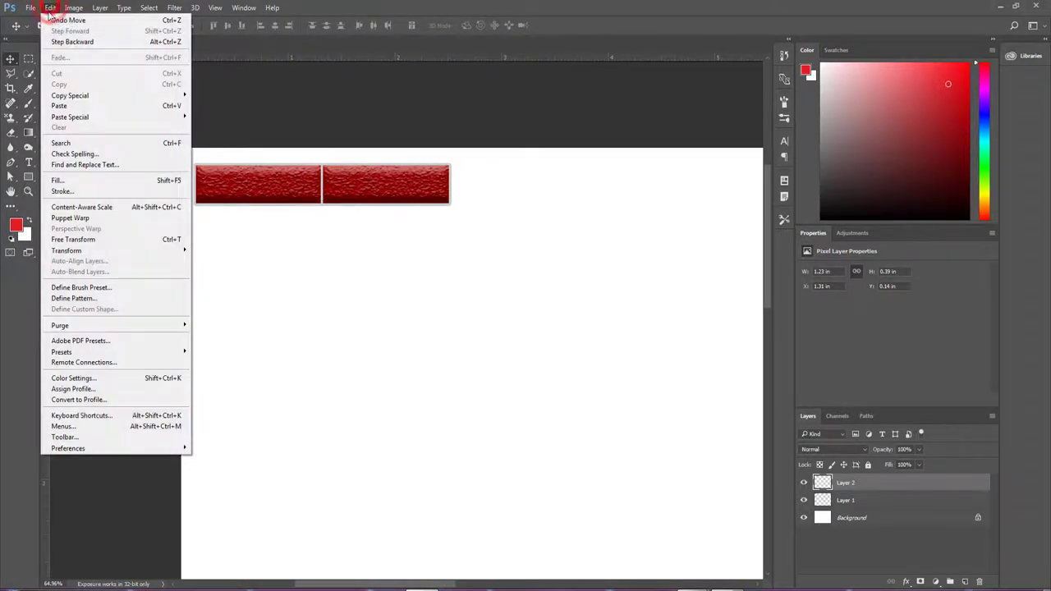
click(61, 104)
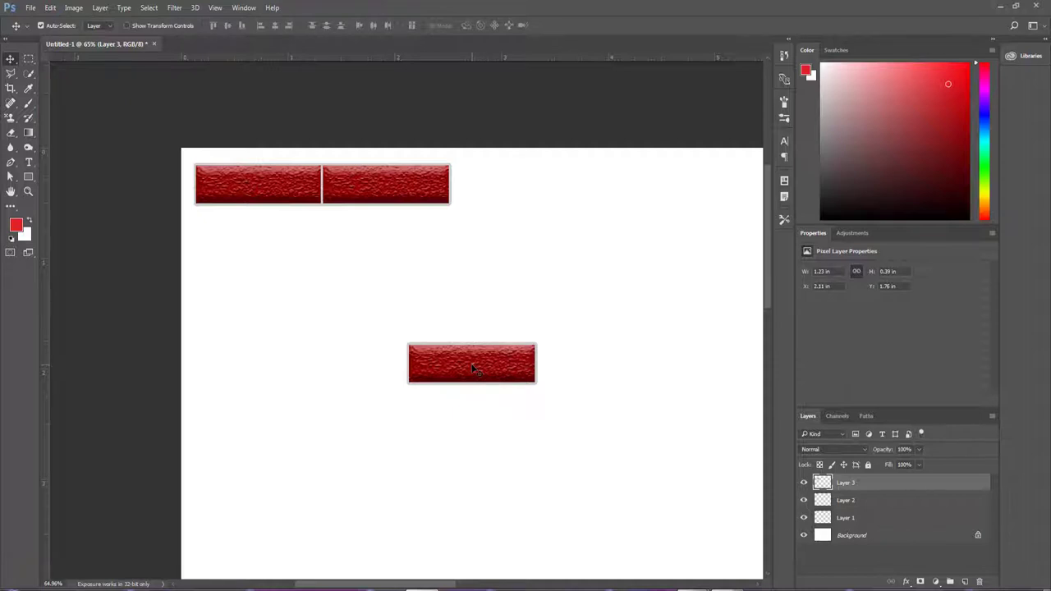
drag(474, 370, 346, 251)
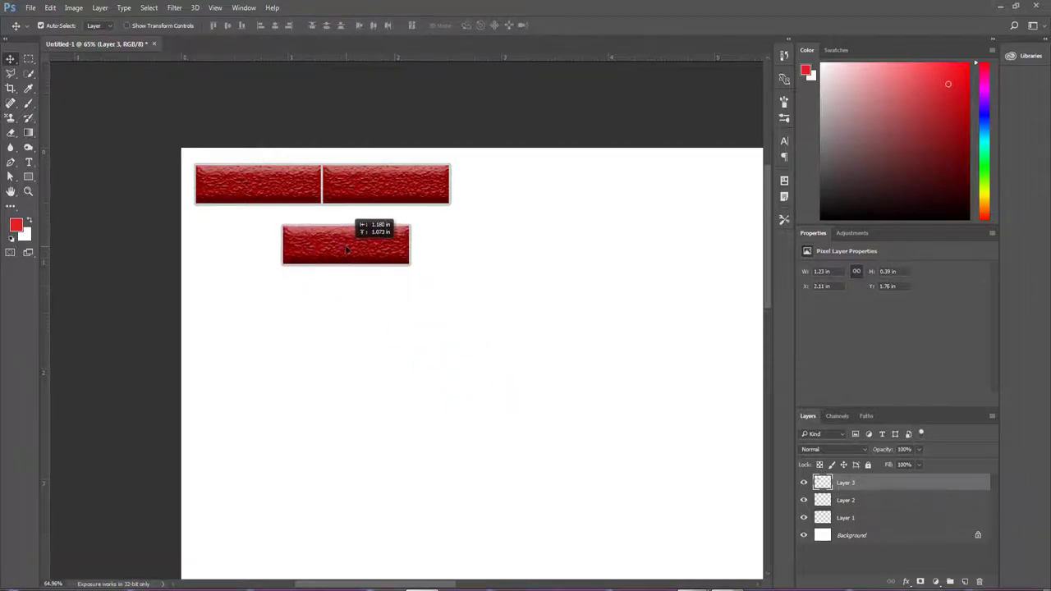
Check which layer holds each brick, then merge Layer 2 down into Layer 1
click(349, 188)
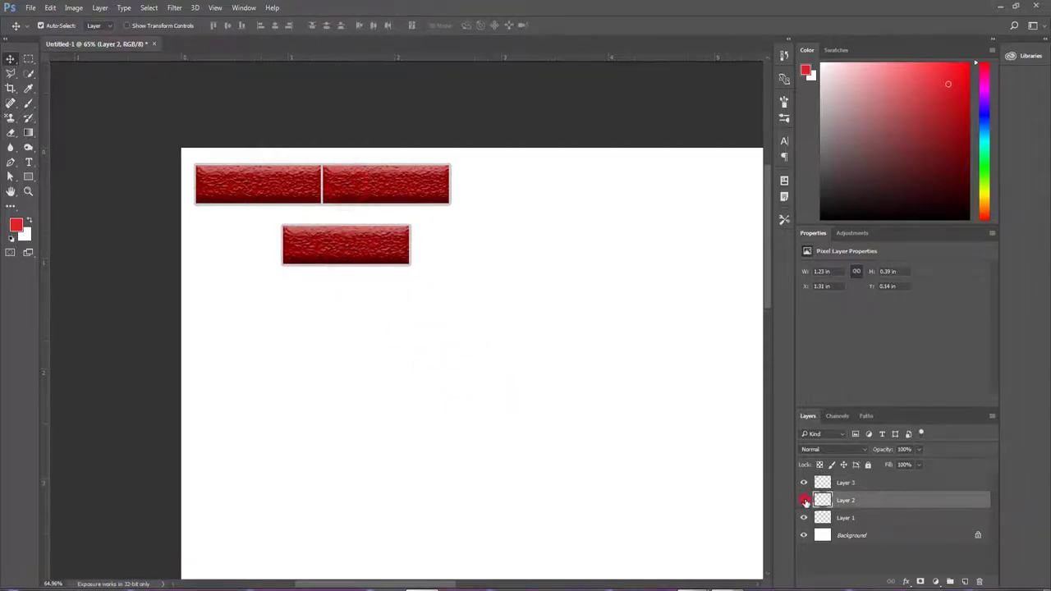
click(804, 500)
click(804, 500)
click(869, 486)
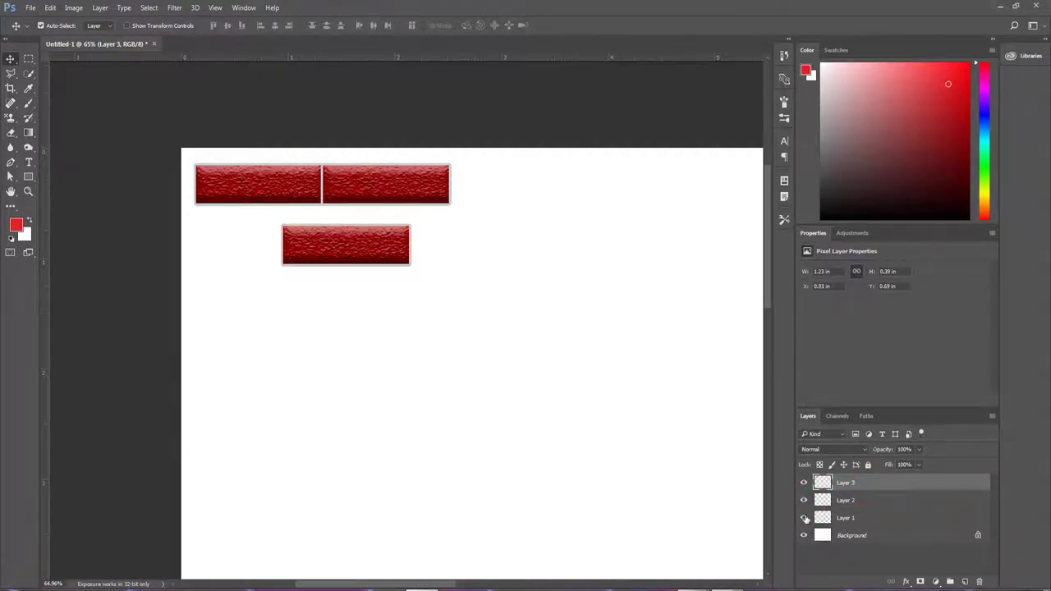
click(803, 517)
click(804, 517)
click(845, 500)
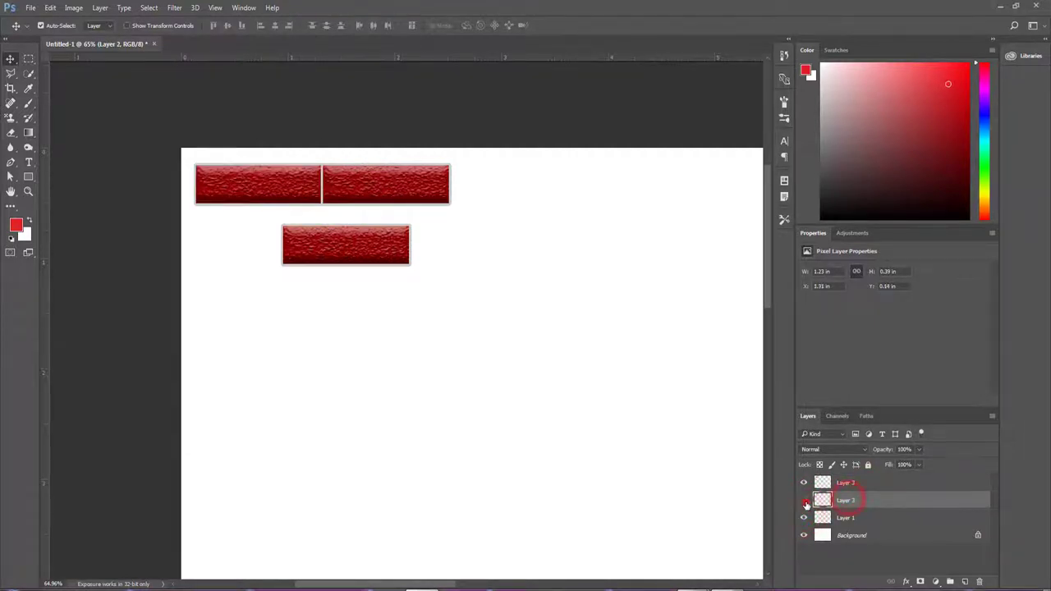
click(803, 499)
click(804, 500)
click(990, 419)
click(949, 332)
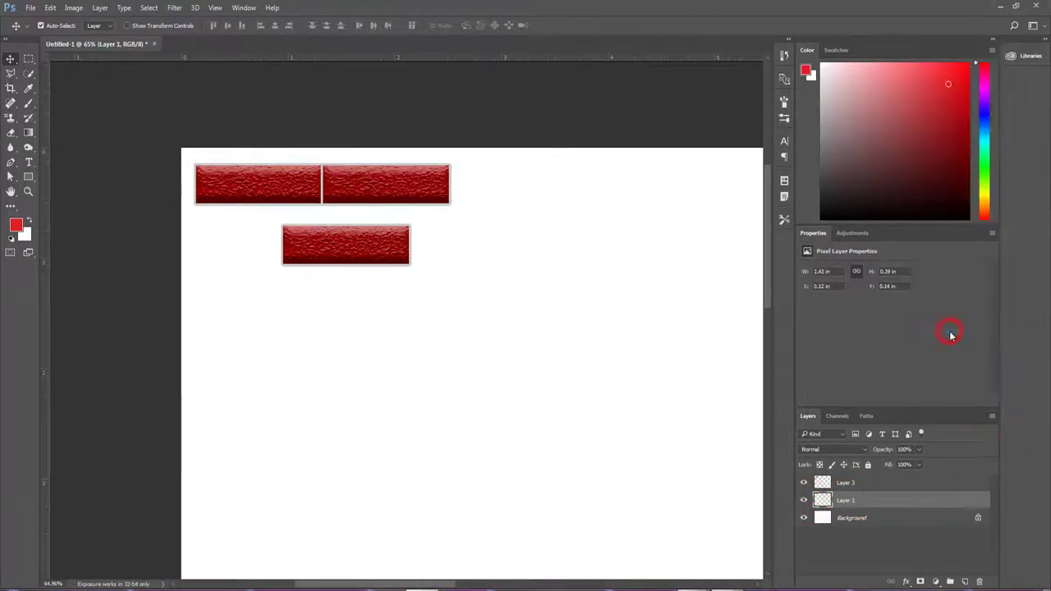
Centre the Layer 3 brick horizontally under the top-row bricks of Layer 1
shift+click(865, 485)
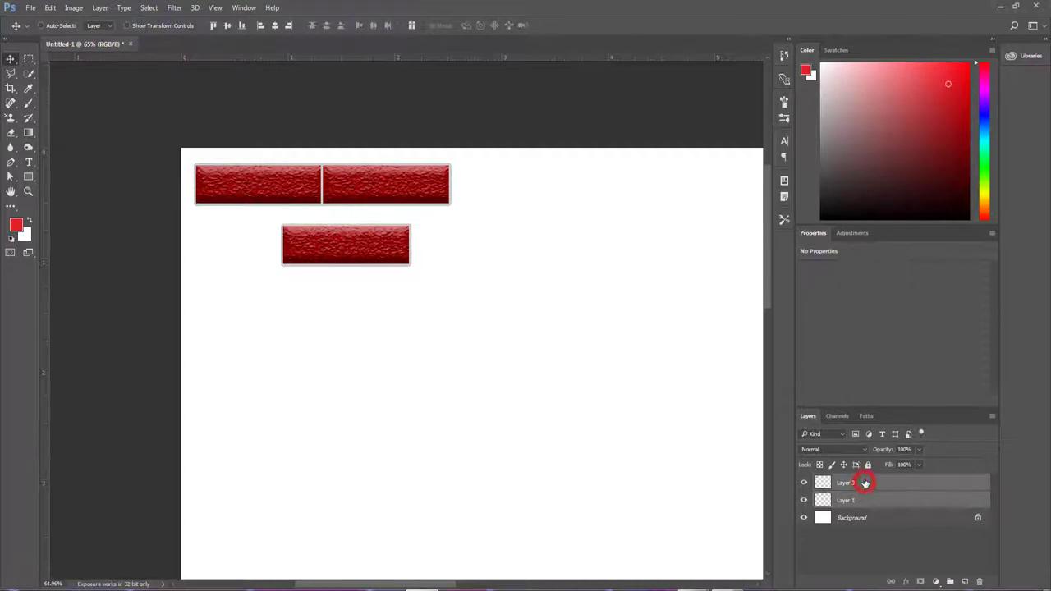
click(275, 27)
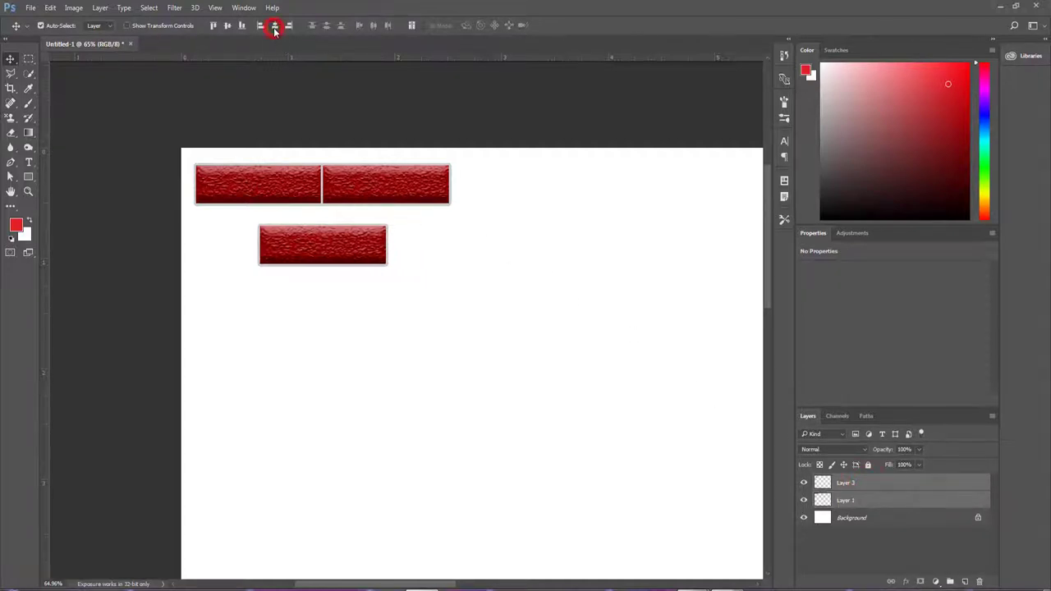
click(868, 498)
click(863, 484)
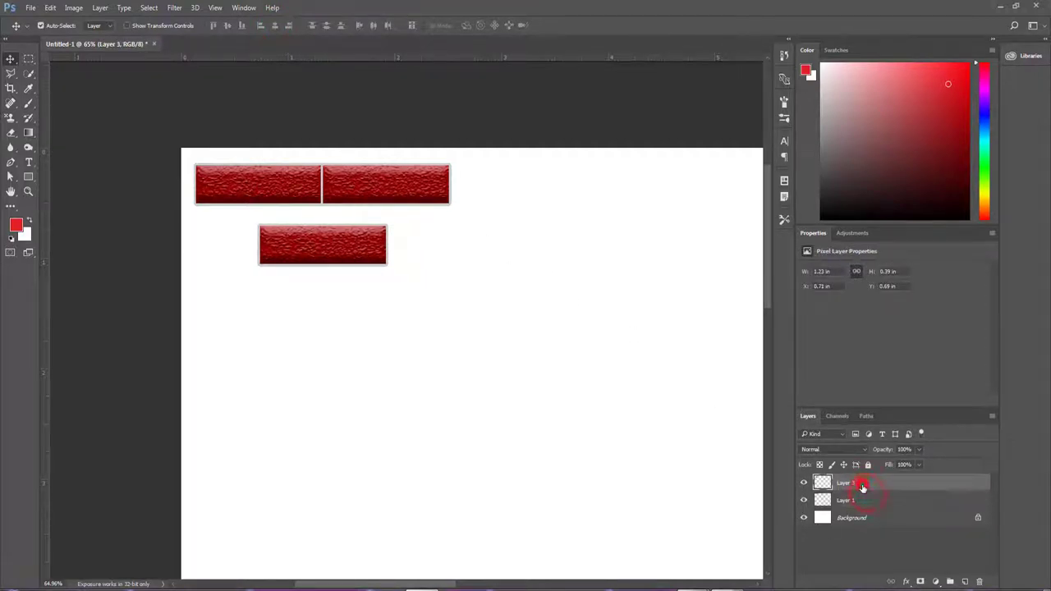
Raise the Layer 3 brick snugly beneath the top pair, at Y 0.5 in
key(Up)
key(Up)
key(Up)
key(Up)
key(Up)
key(Up)
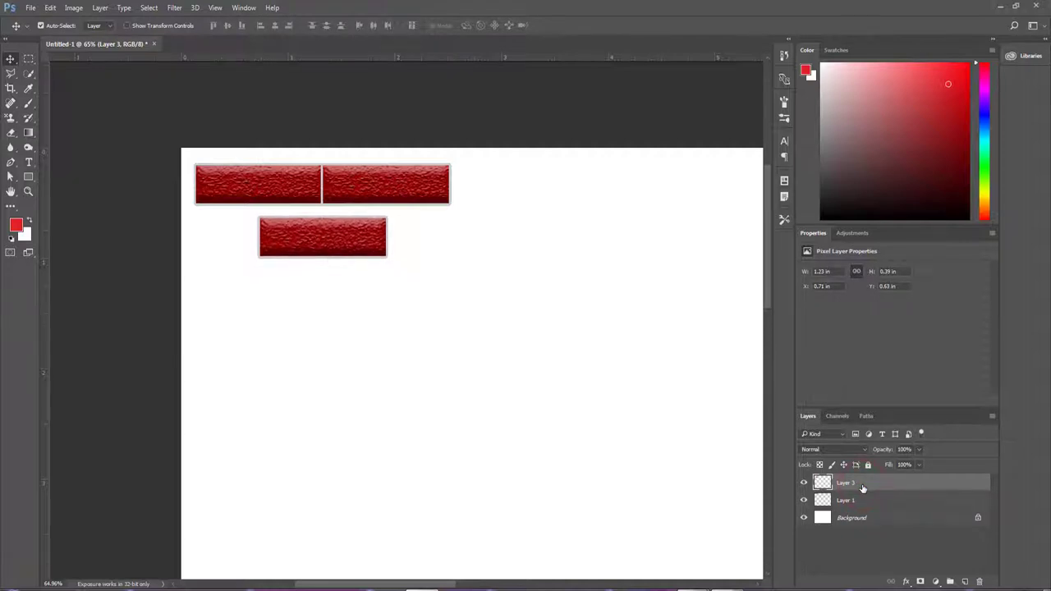
key(Up)
key(Up)
key(Up)
key(Up)
key(Up)
key(Up)
key(Up)
key(Up)
key(Up)
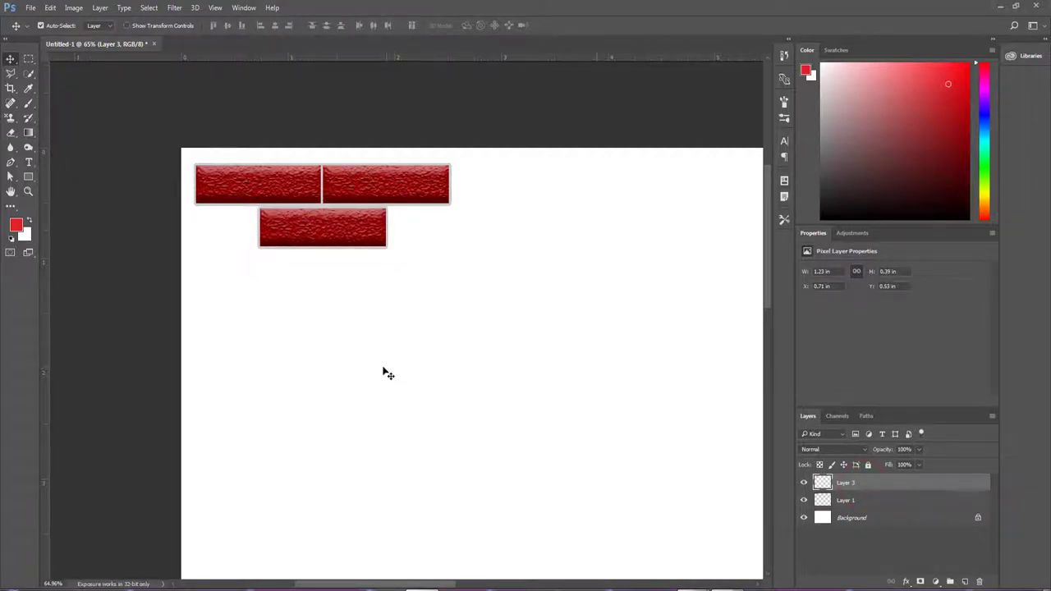
scroll(341, 264, up, 6)
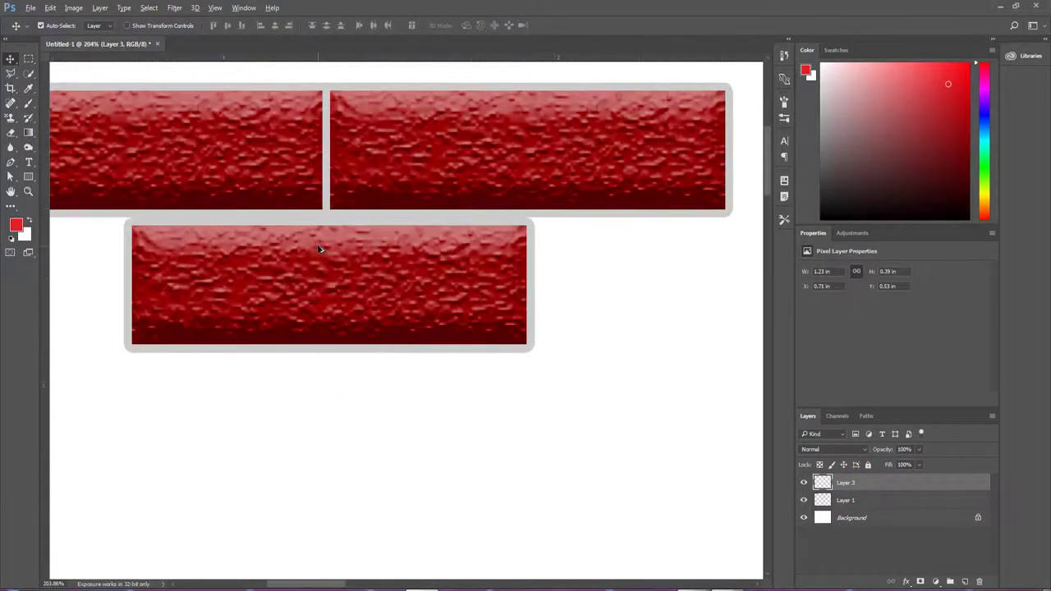
drag(341, 271, 344, 261)
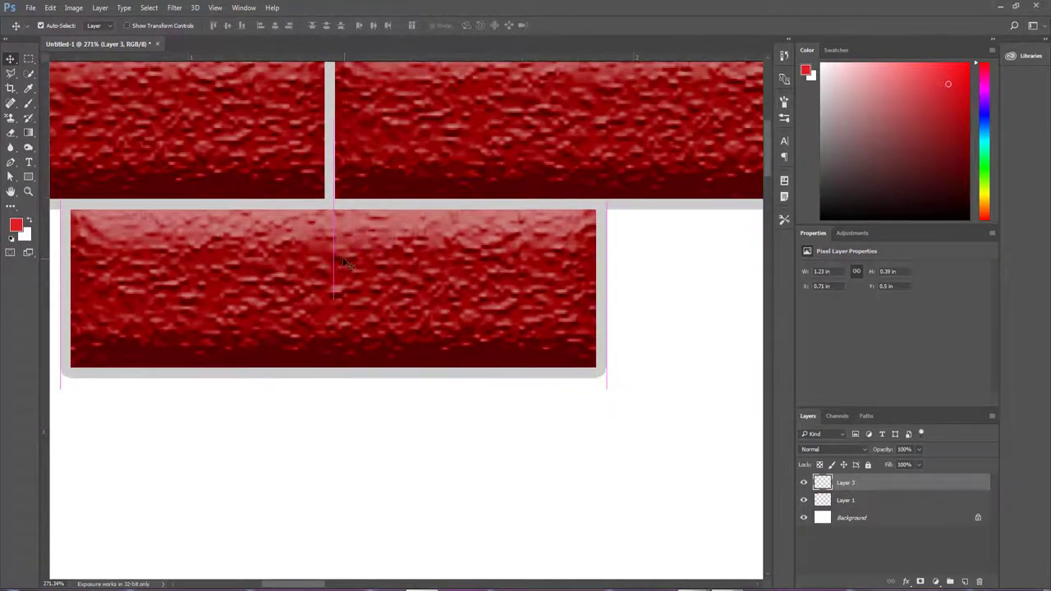
scroll(337, 266, down, 3)
scroll(335, 269, down, 2)
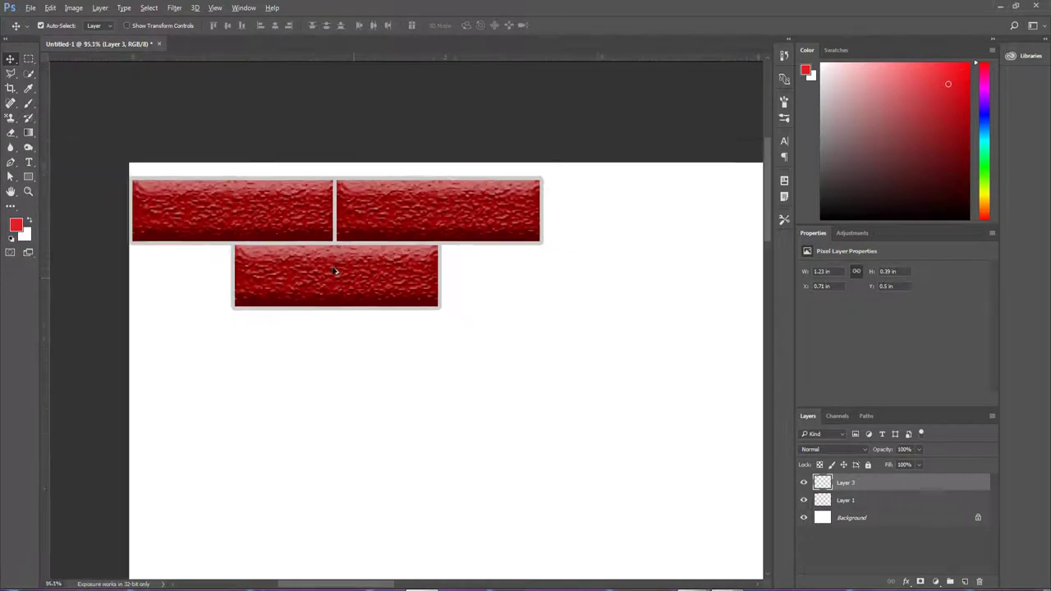
scroll(335, 271, down, 2)
scroll(335, 273, down, 1)
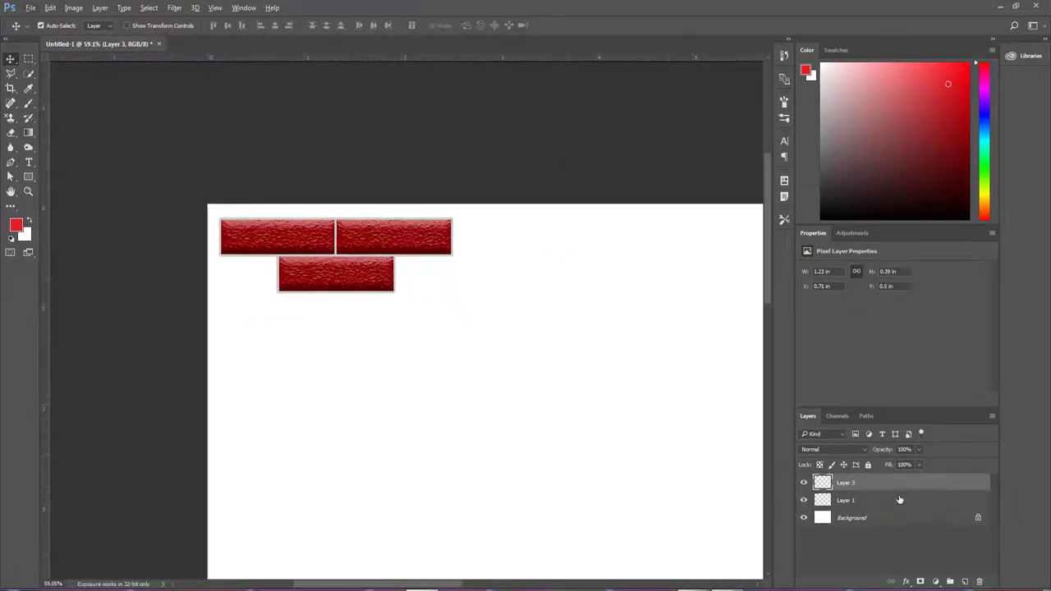
click(941, 487)
Merge Layer 3 into Layer 1, then marquee-select the lower brick plus the upper bricks' middle
click(991, 417)
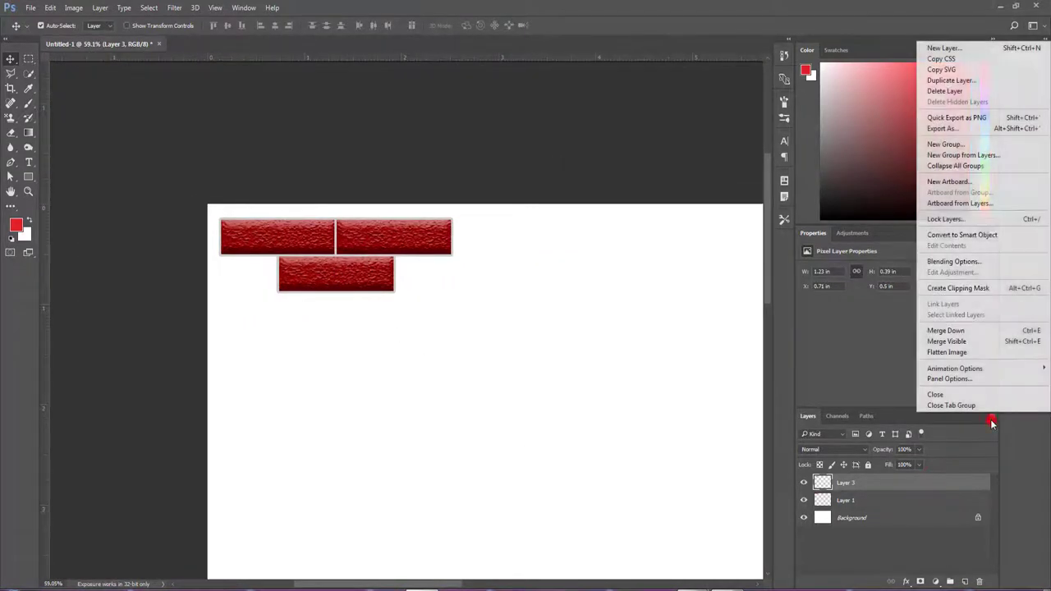
click(952, 330)
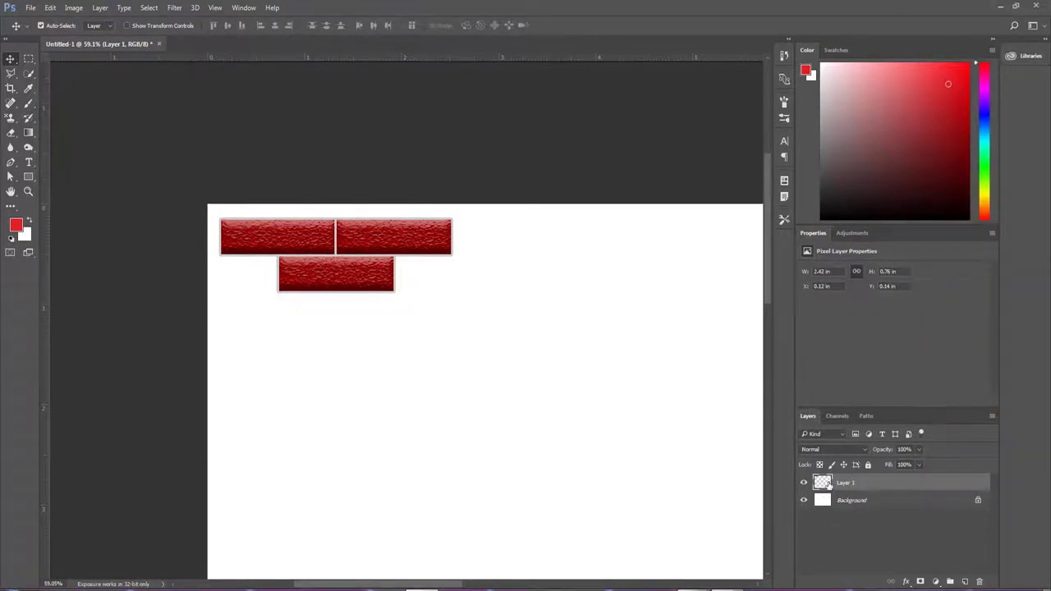
click(27, 58)
scroll(370, 282, up, 2)
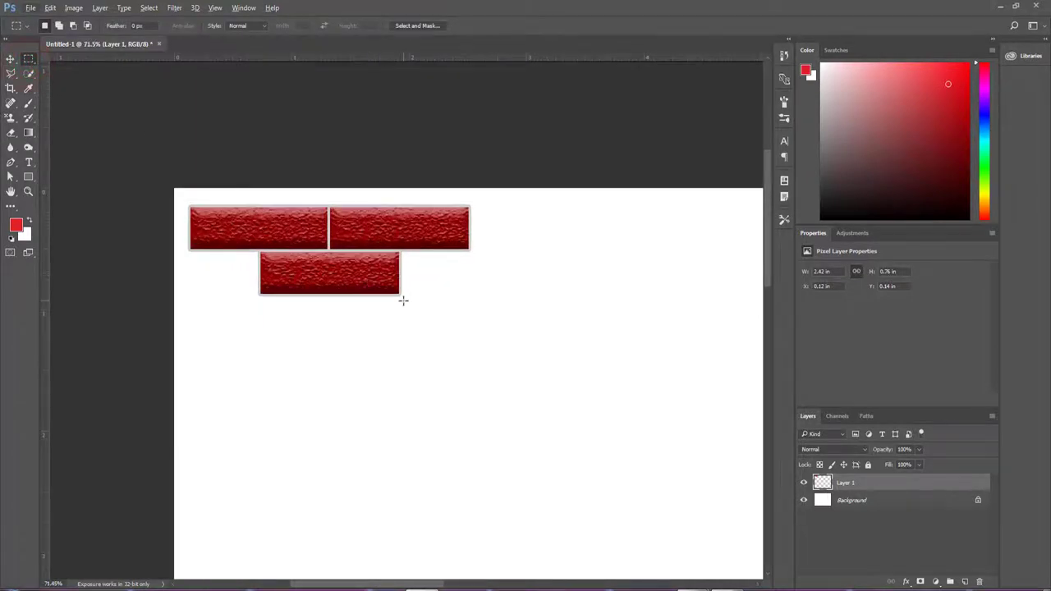
drag(400, 296, 260, 250)
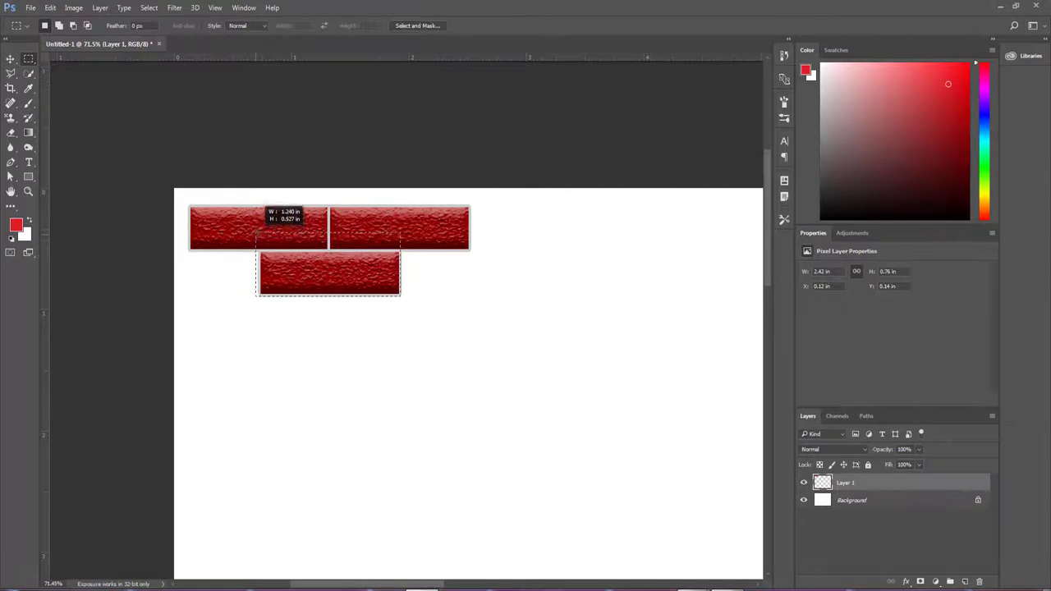
drag(259, 250, 262, 205)
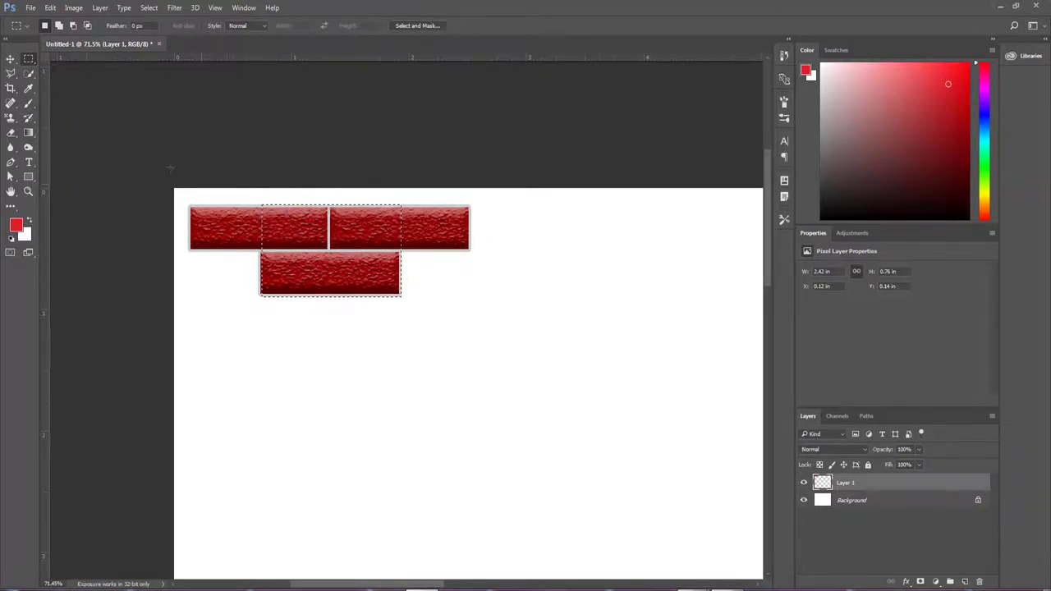
click(50, 8)
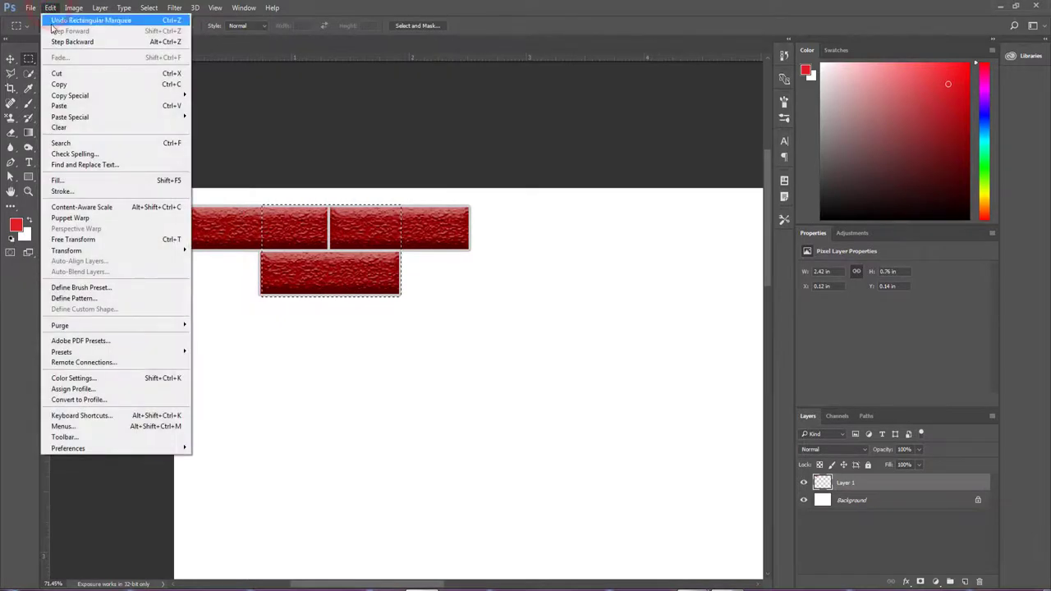
Save the selected brick tile as pattern 'Dip', then delete the brick layer and deselect
click(82, 298)
text(Dp)
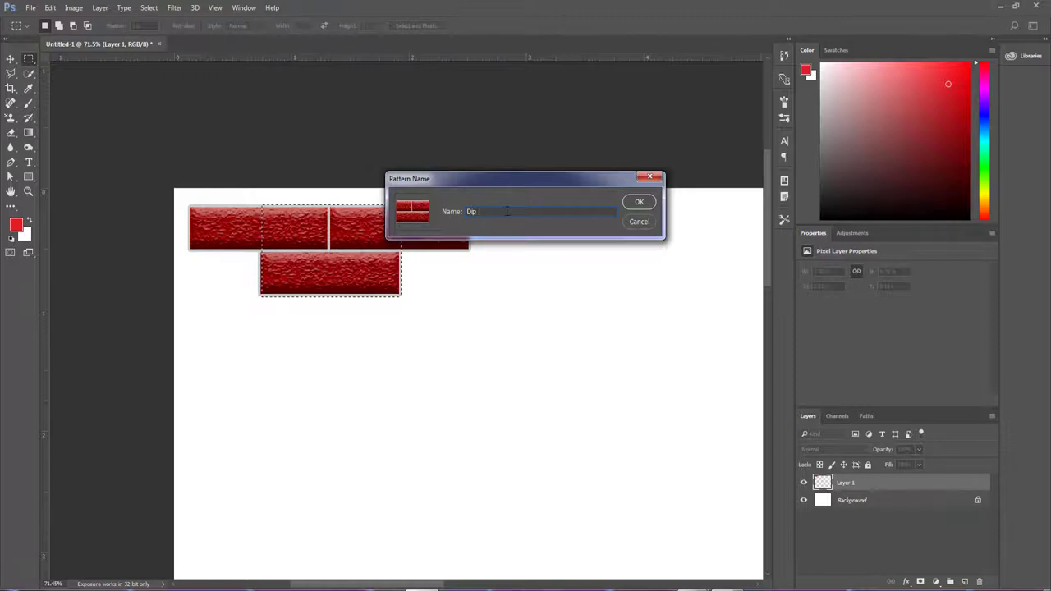
click(637, 203)
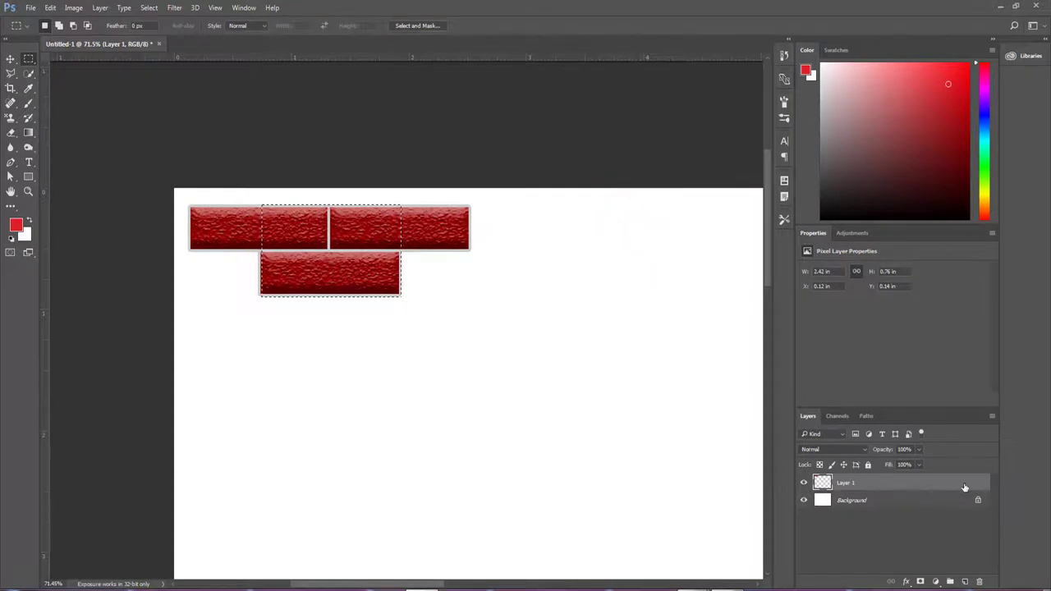
drag(964, 487, 980, 581)
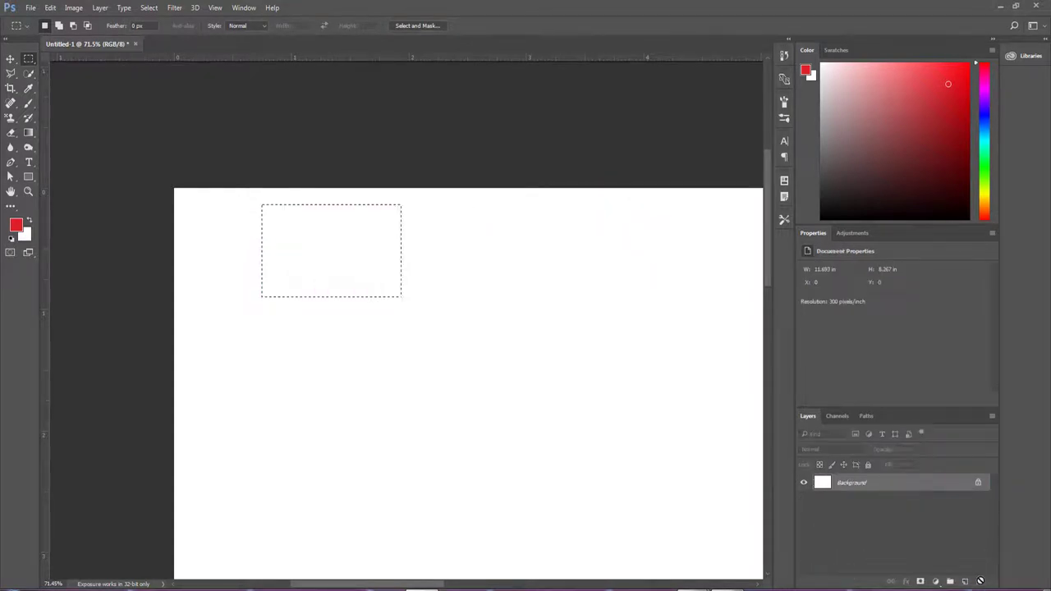
click(148, 7)
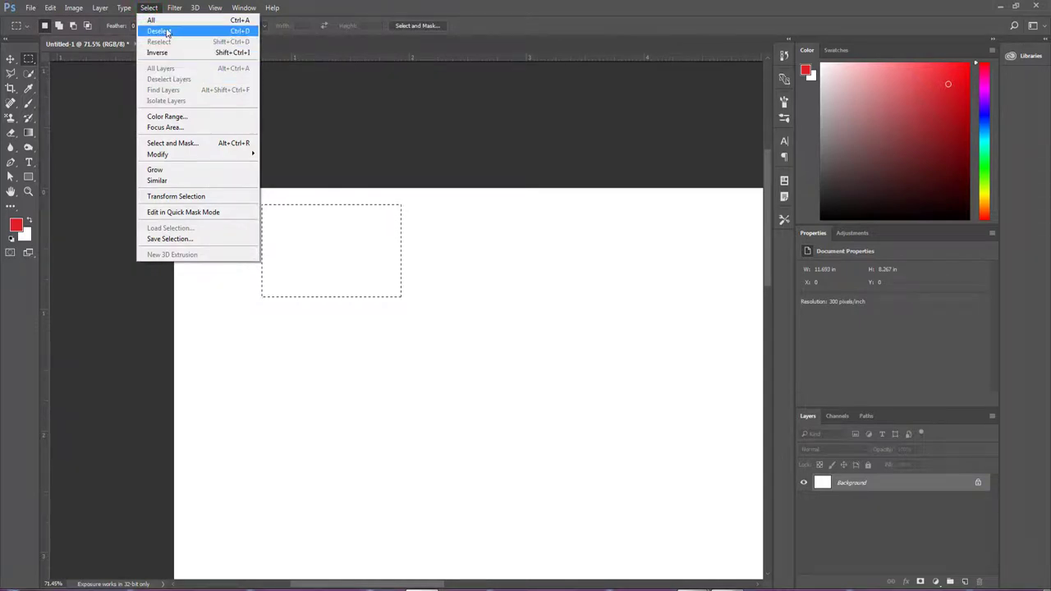
click(164, 30)
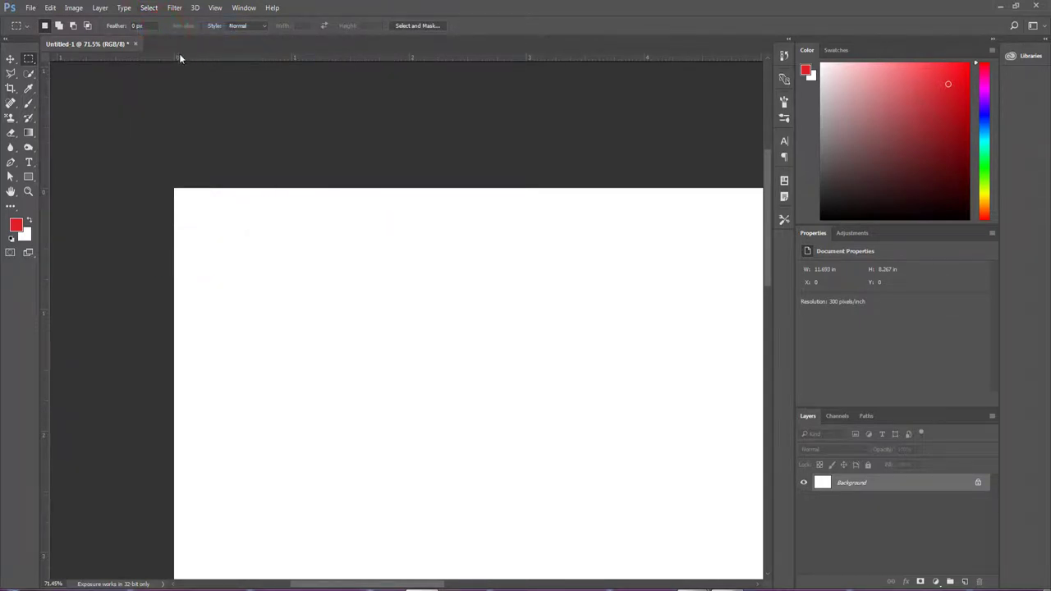
Close the brick document and create a new Legal landscape page, 14 × 8.5 in at 300 ppi
key(ctrl+w)
click(31, 7)
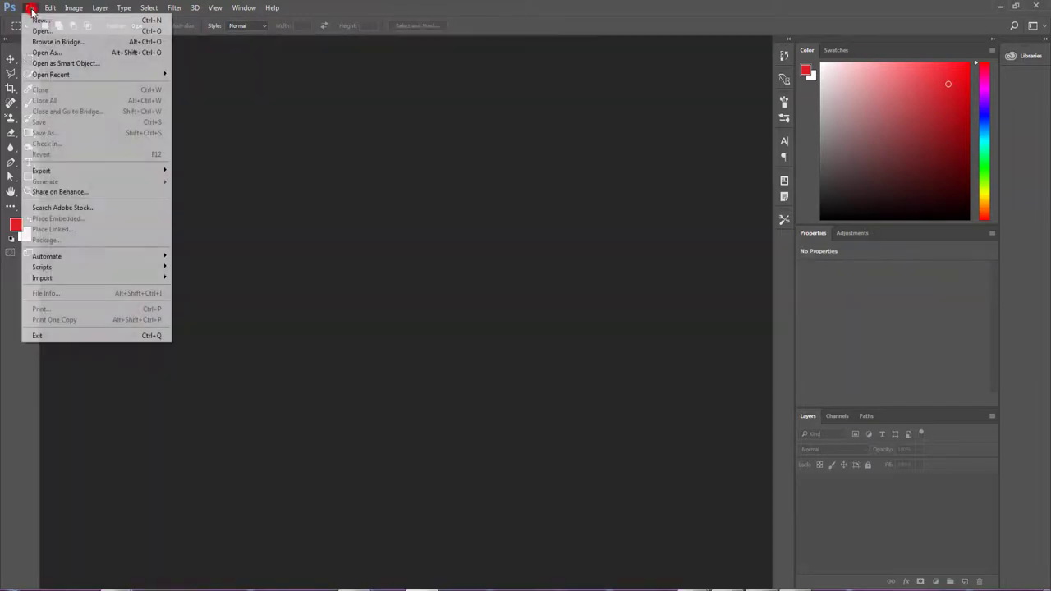
click(40, 21)
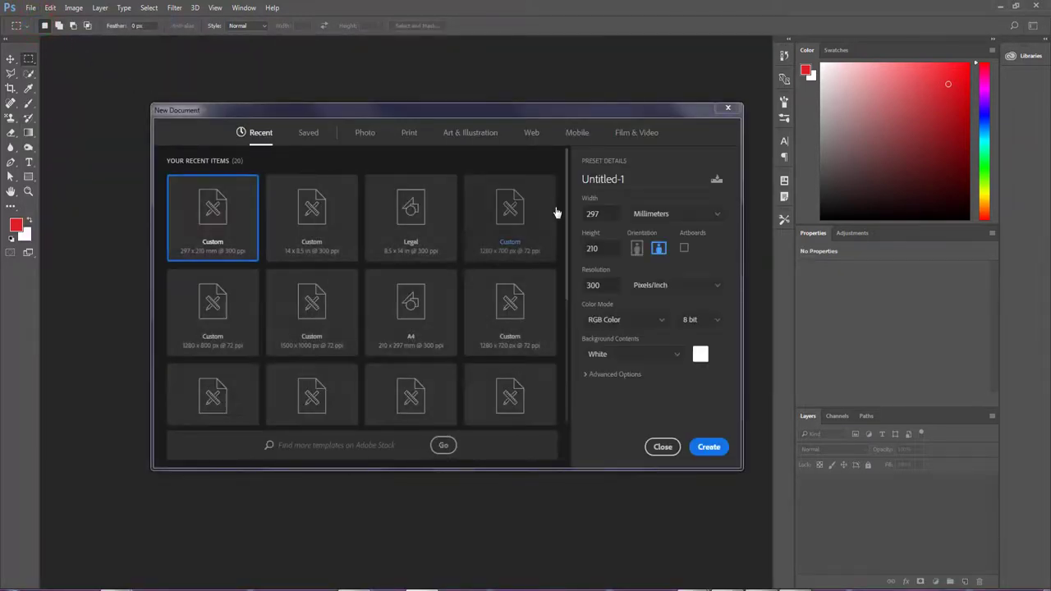
click(409, 213)
click(659, 249)
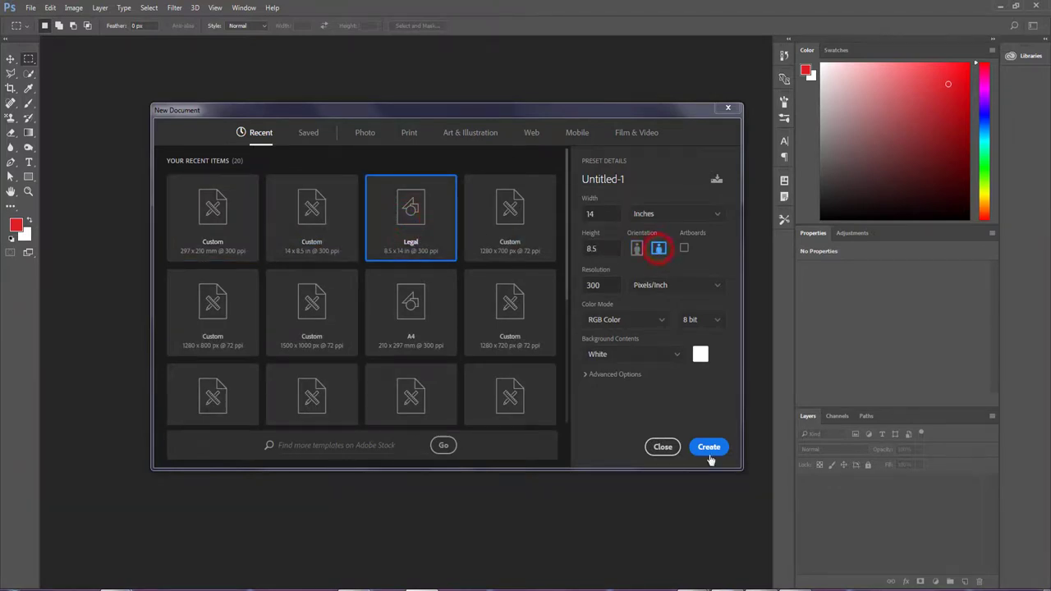
click(708, 447)
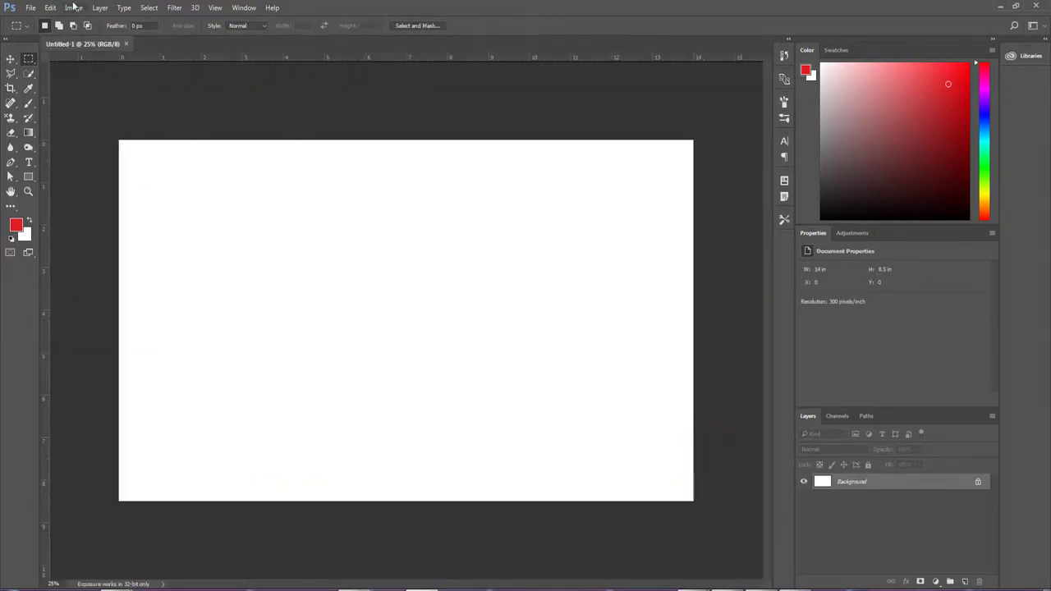
Select the Pattern Stamp tool loaded with the red brick pattern
click(11, 119)
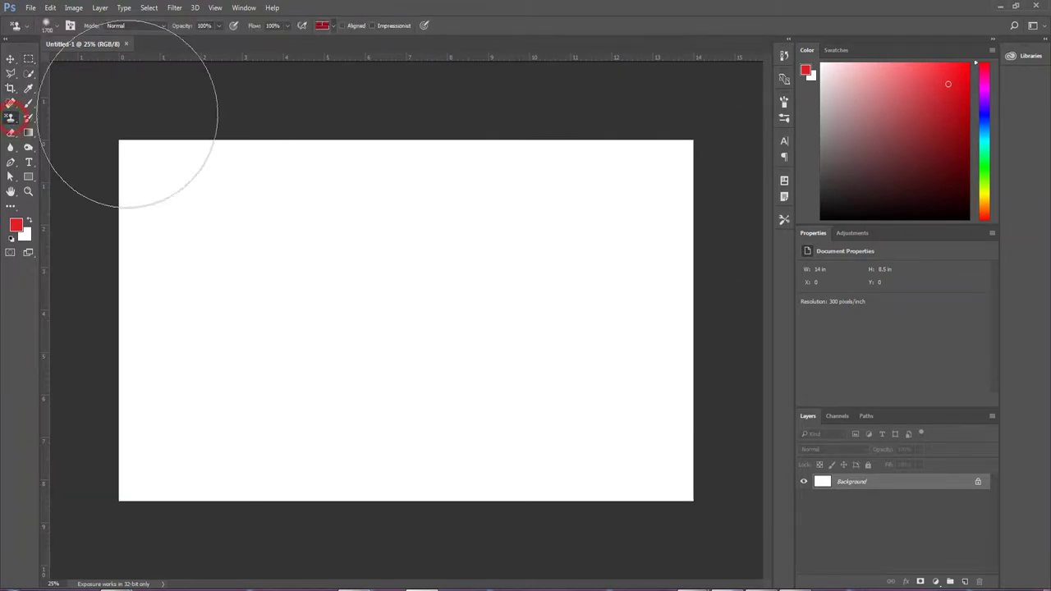
click(334, 29)
scroll(335, 78, down, 2)
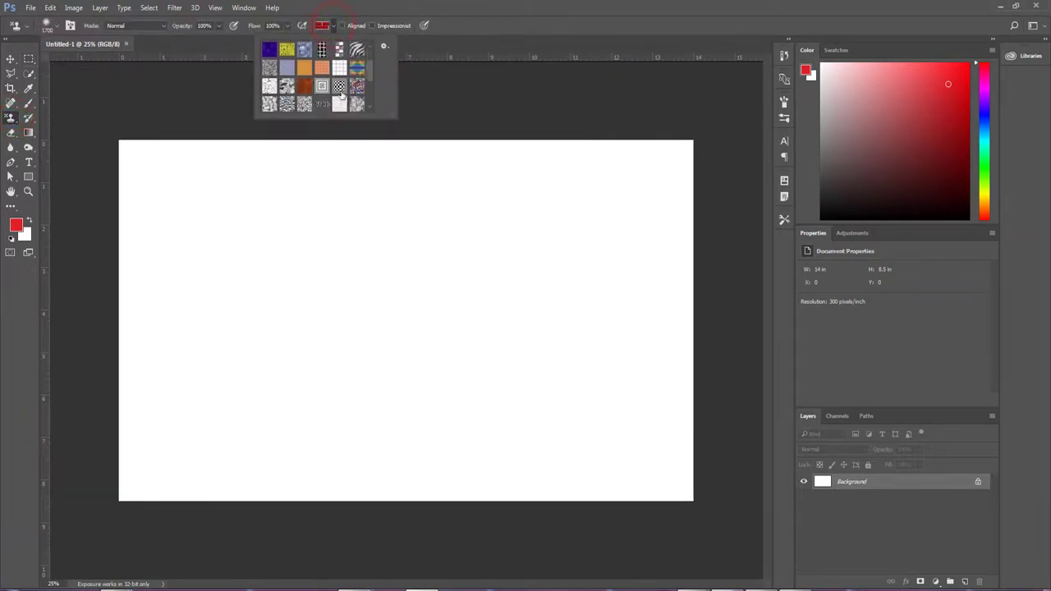
scroll(335, 78, down, 2)
scroll(335, 78, down, 2)
click(340, 104)
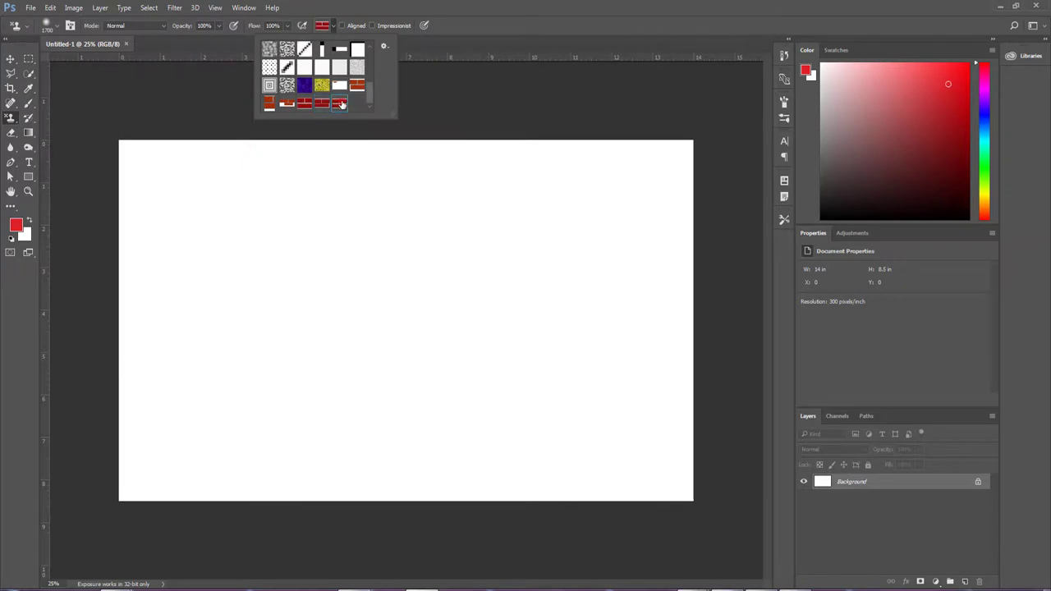
click(241, 195)
Paint bricks across the top, right patches and bottom-left corner until no white remains
mouse_move(241, 195)
mouse_down()
mouse_move(169, 220)
mouse_move(551, 223)
mouse_move(663, 195)
mouse_move(684, 489)
mouse_move(481, 481)
mouse_move(241, 445)
mouse_move(122, 353)
mouse_move(582, 319)
mouse_move(528, 375)
mouse_move(361, 406)
mouse_up()
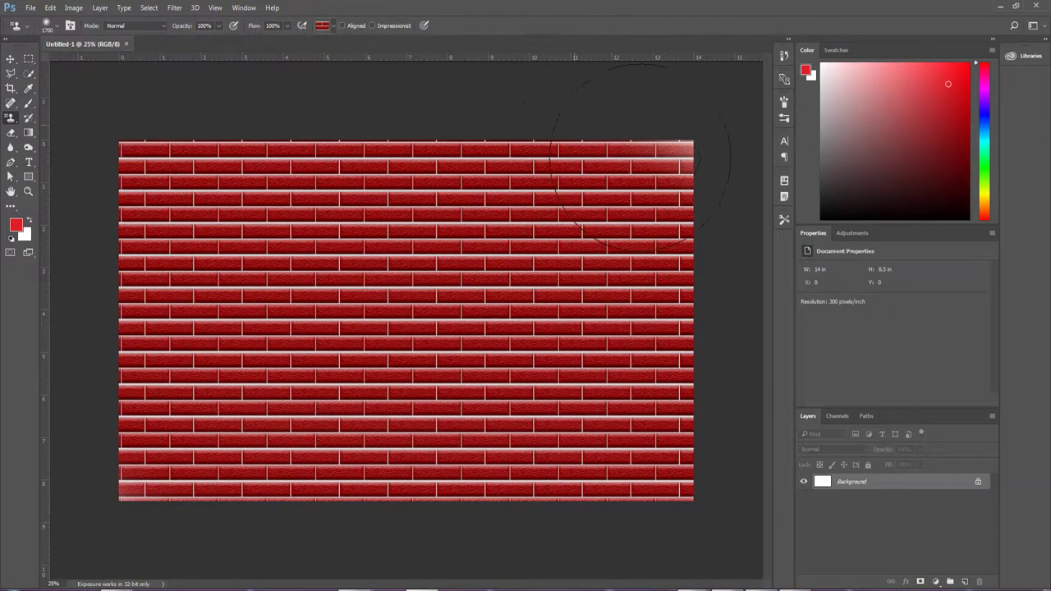
drag(648, 152, 699, 351)
drag(176, 399, 164, 187)
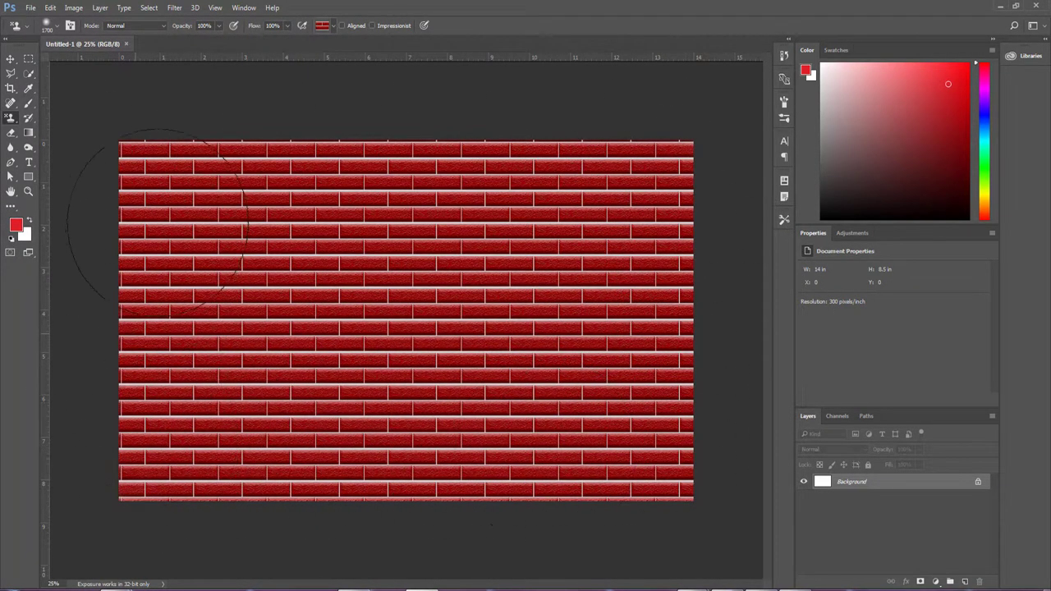
key(ctrl+0)
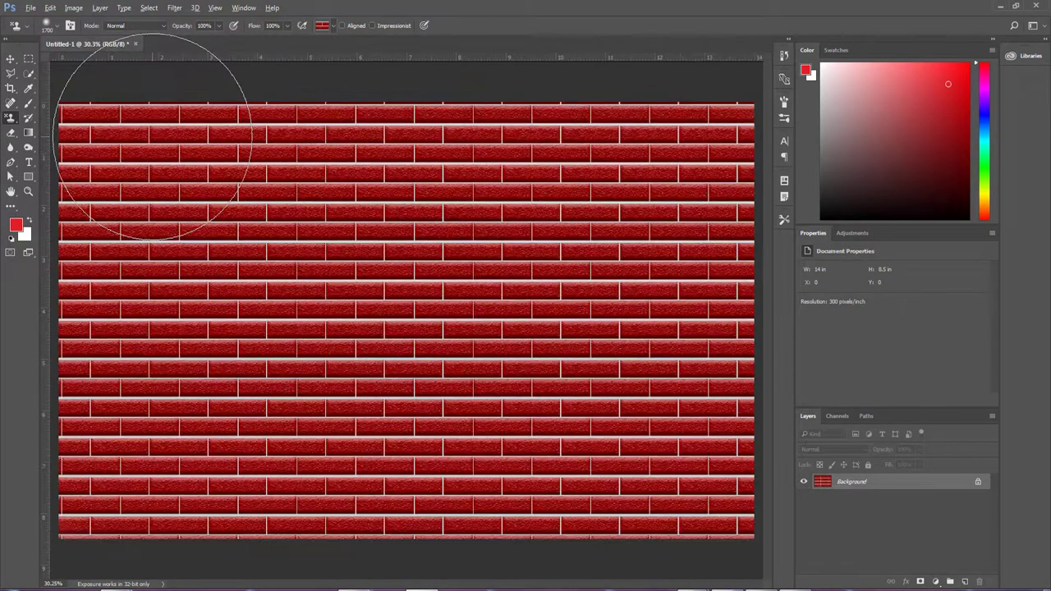
scroll(151, 139, down, 1)
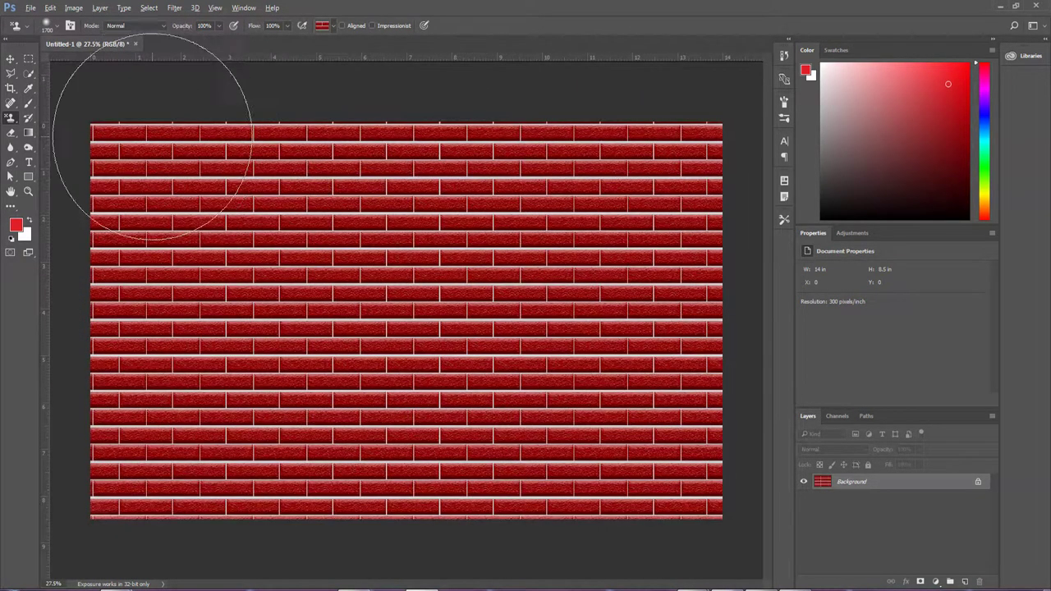
click(30, 9)
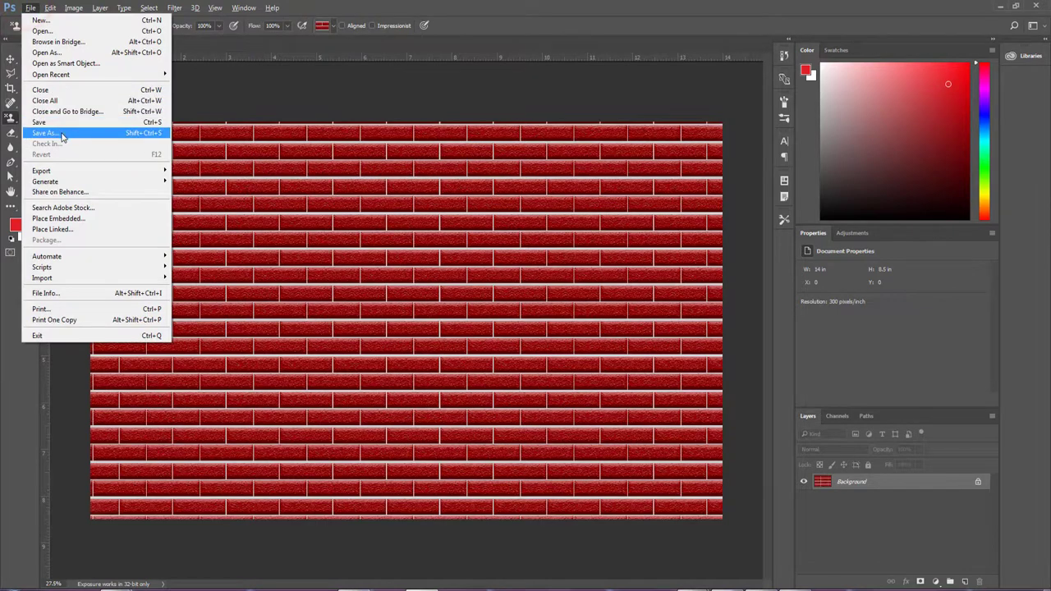
Export the brick wall with Save for Web as a PNG-24 named Dip.png on the Desktop
click(64, 170)
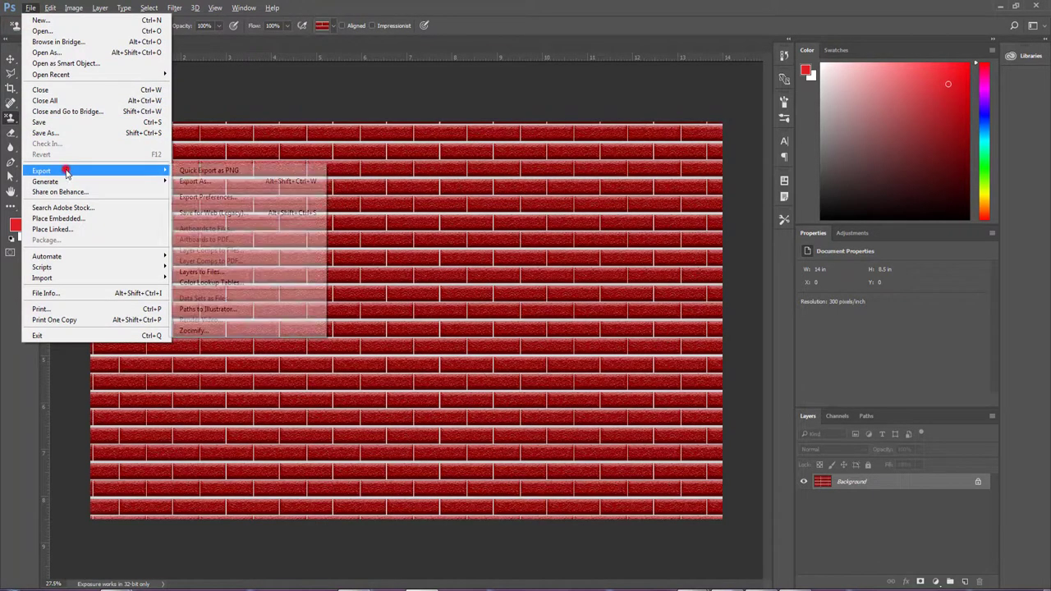
click(212, 213)
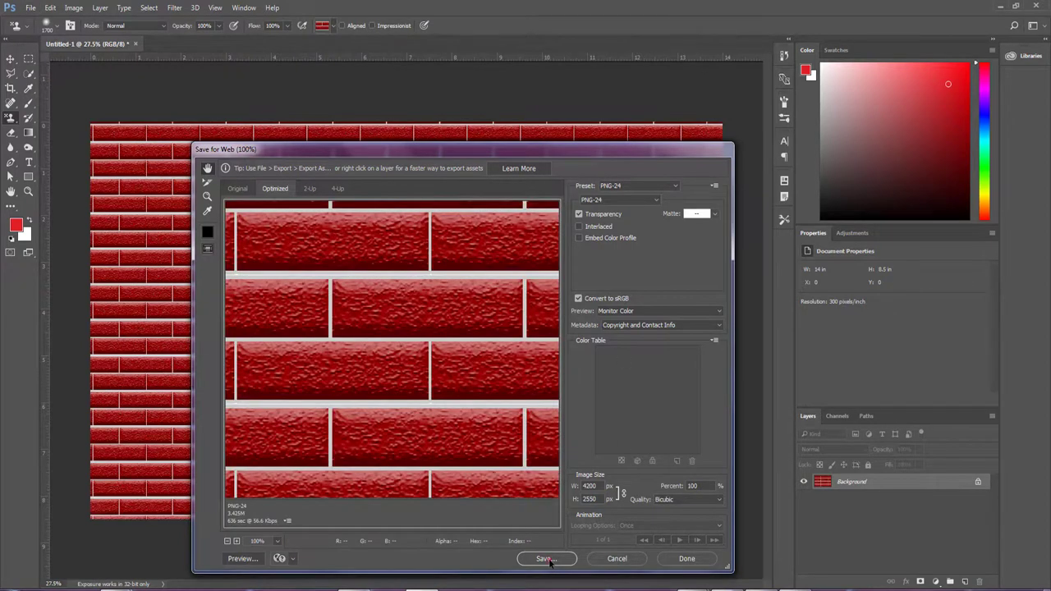
click(548, 559)
text(D)
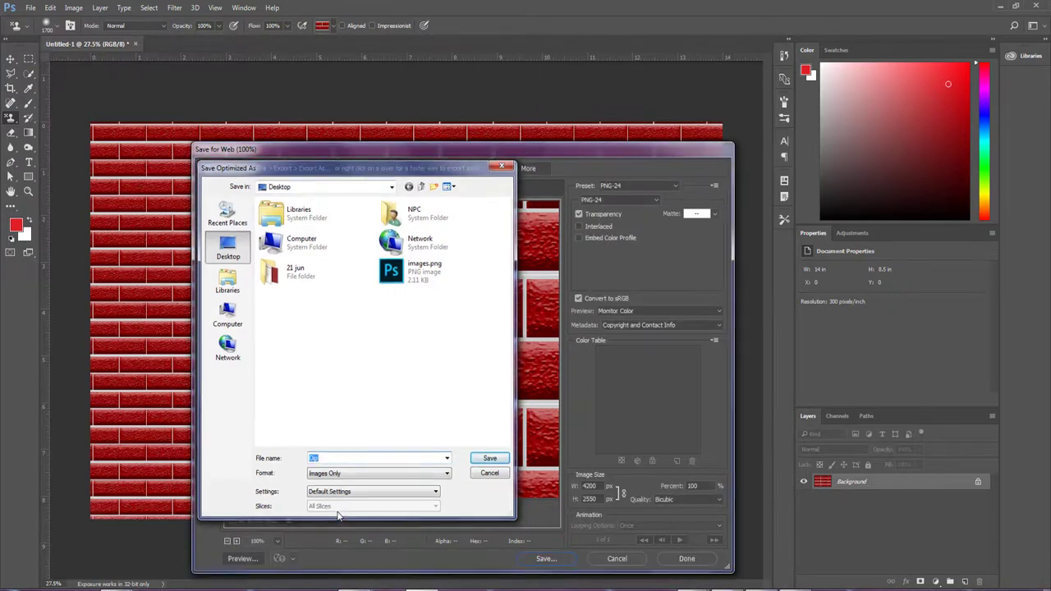
key(Return)
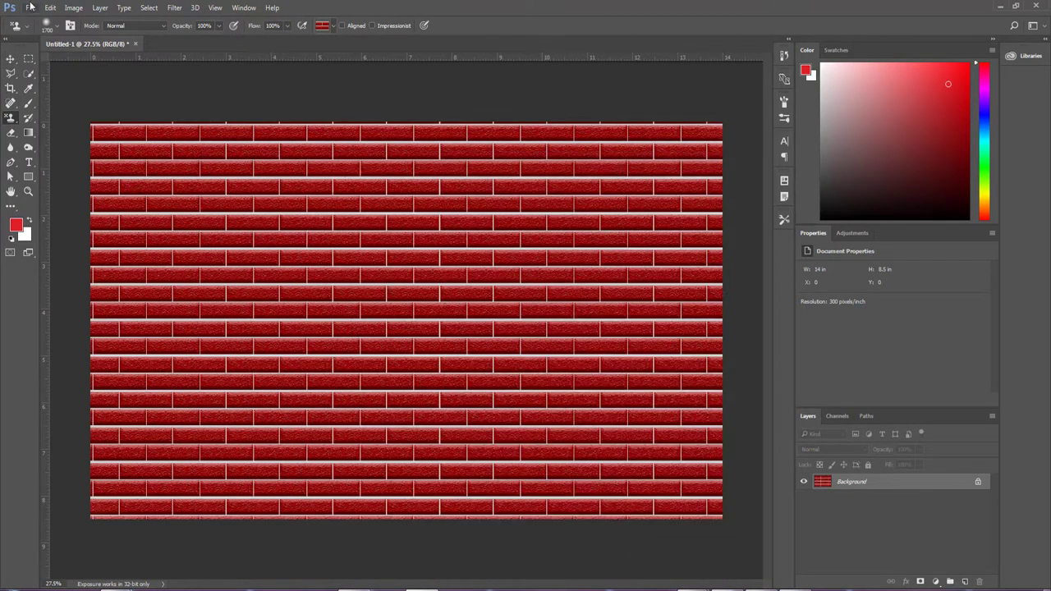
click(30, 6)
Open the exported Dip.png from the Desktop as a second document
click(32, 32)
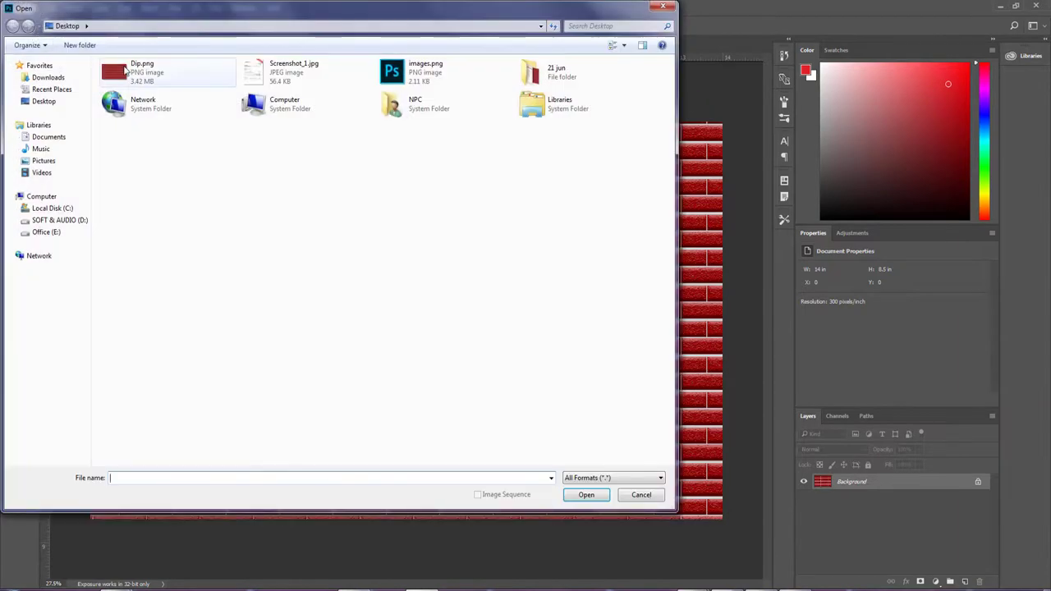
double_click(125, 72)
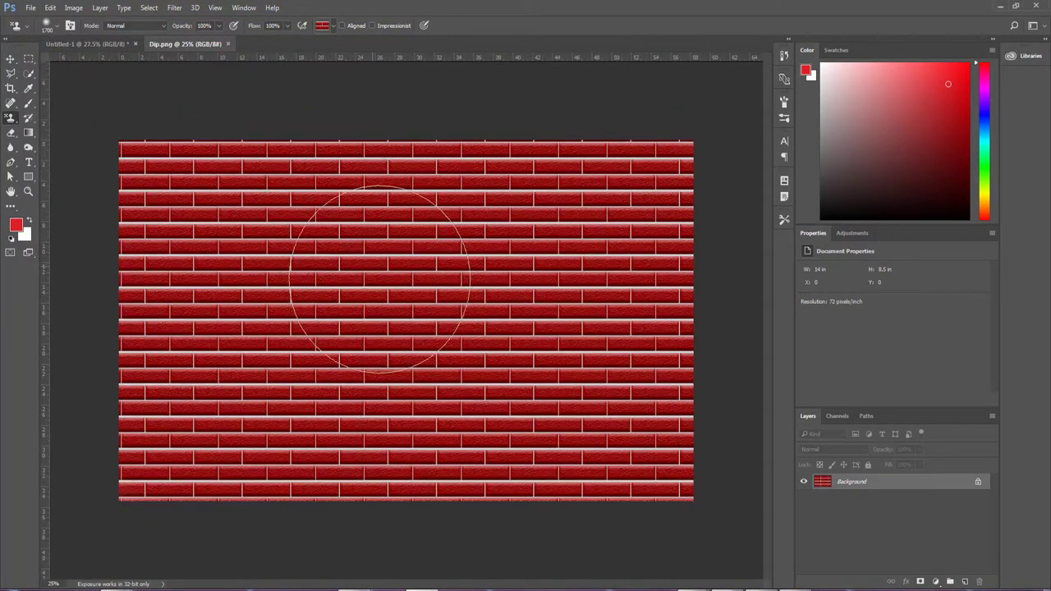
scroll(380, 280, up, 2)
scroll(379, 280, down, 2)
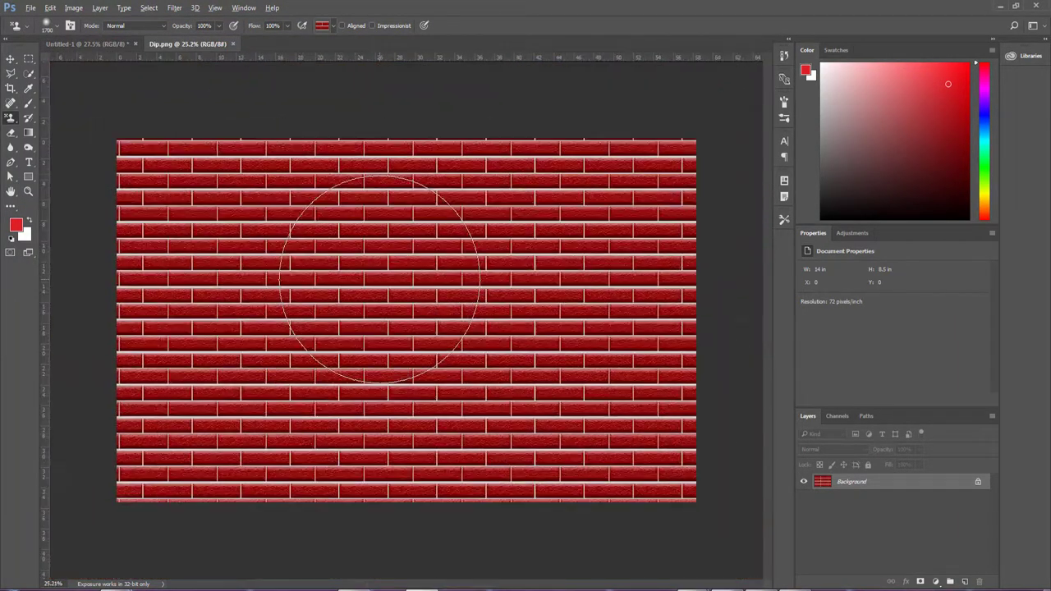